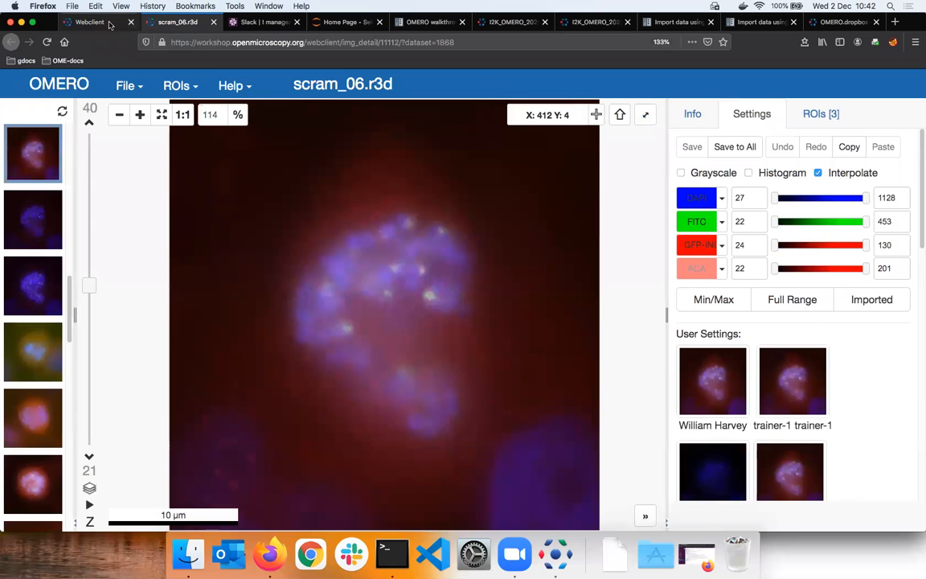
# - Check the Z-sections and timepoints of scram_06.r3d in the webclient's image details, and return to its image viewer
pyautogui.click(90, 23)
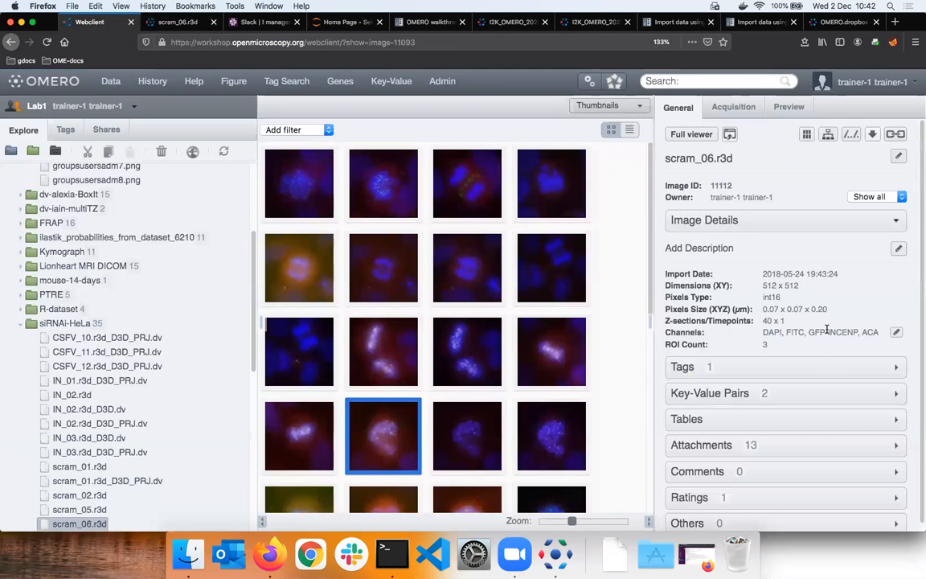
pyautogui.moveTo(761, 321); pyautogui.dragTo(790, 322)
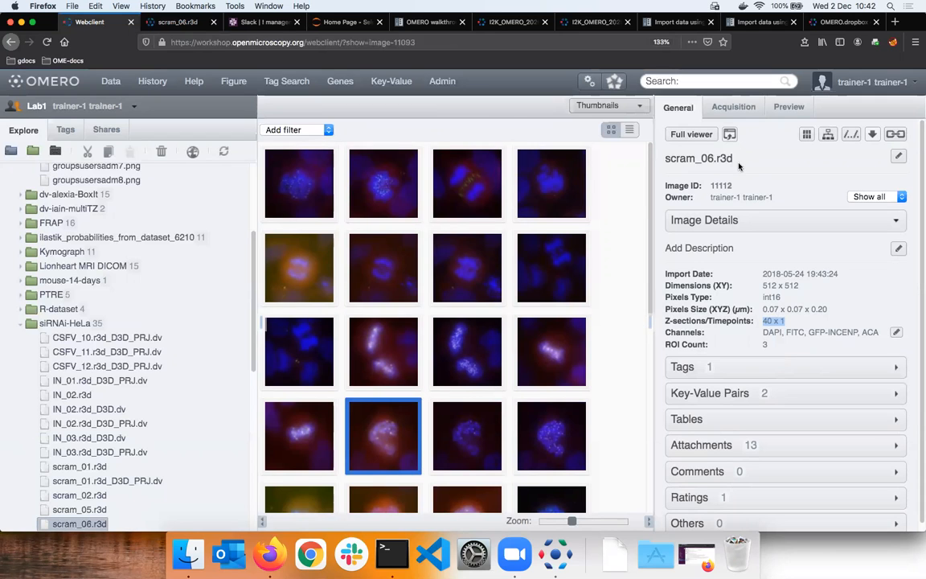
pyautogui.click(187, 23)
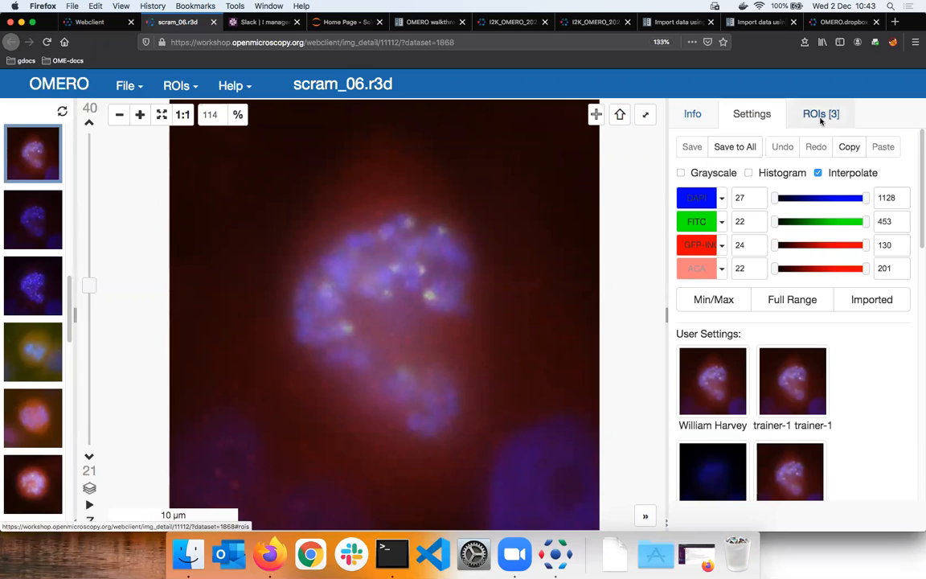
# - Delete all existing ROIs from the image and save the deletion
pyautogui.click(820, 116)
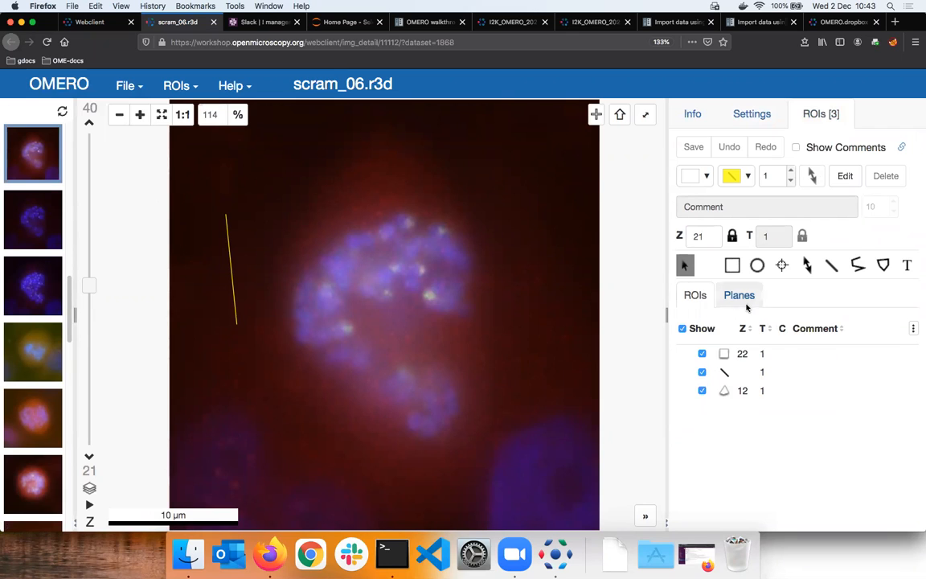
pyautogui.click(748, 355)
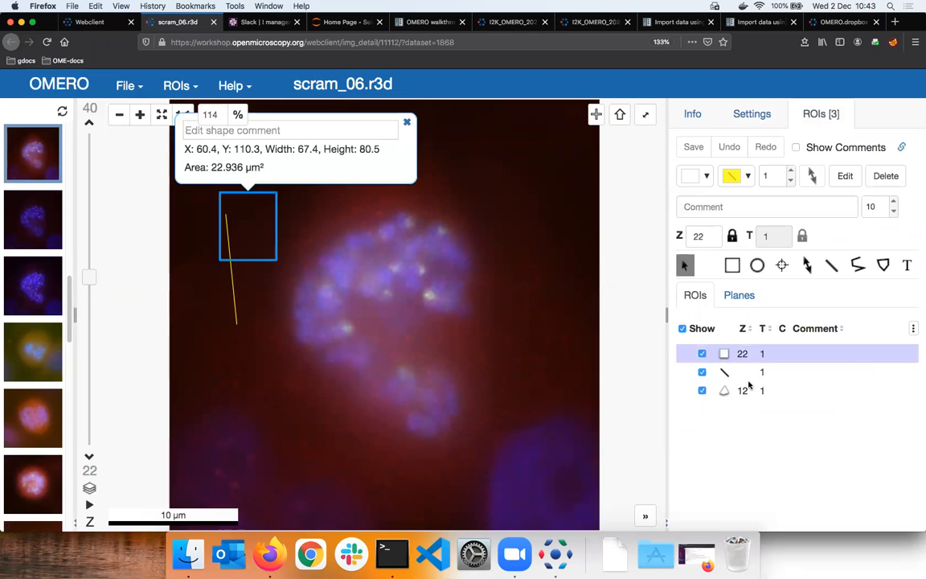
pyautogui.keyDown('shift'); pyautogui.click(747, 389); pyautogui.keyUp('shift')
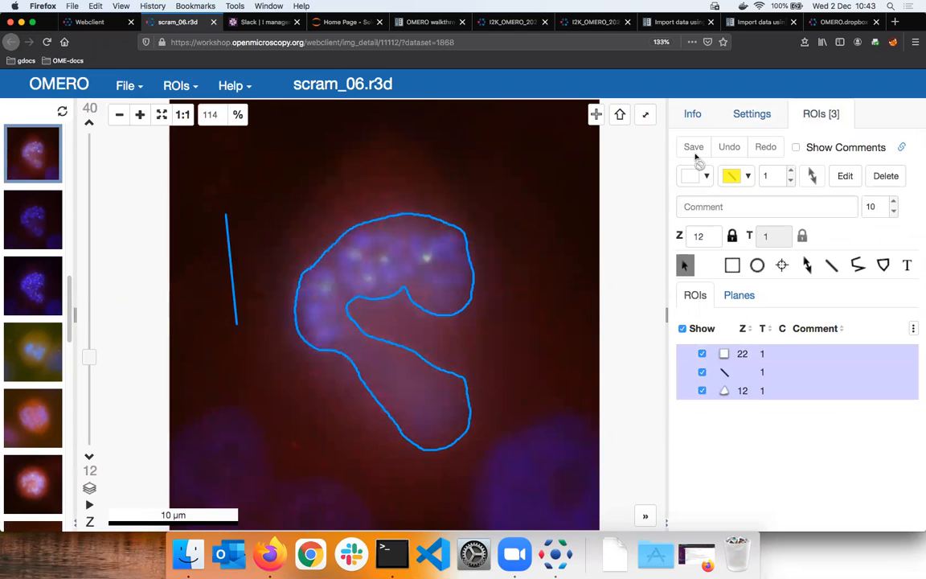
pyautogui.press('Delete')
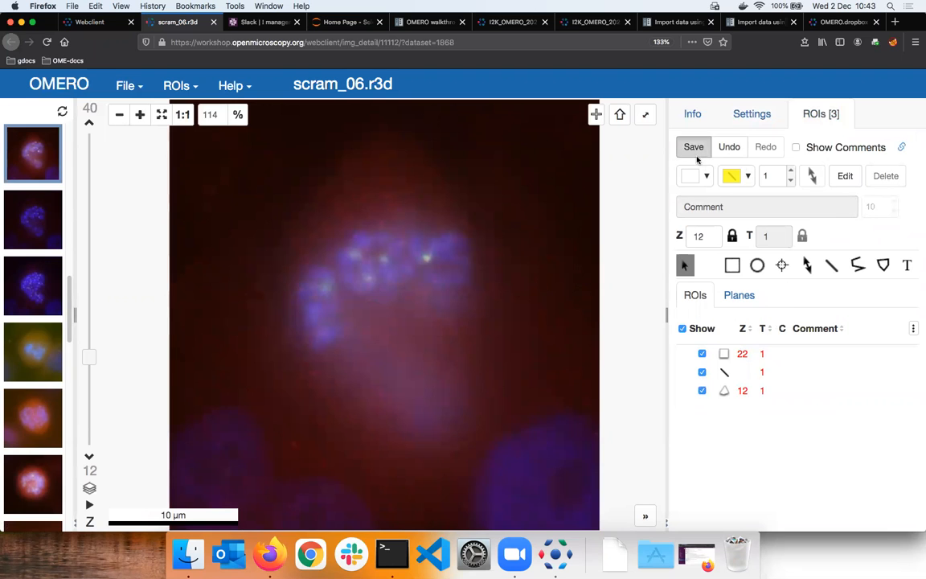
pyautogui.press('super+s')
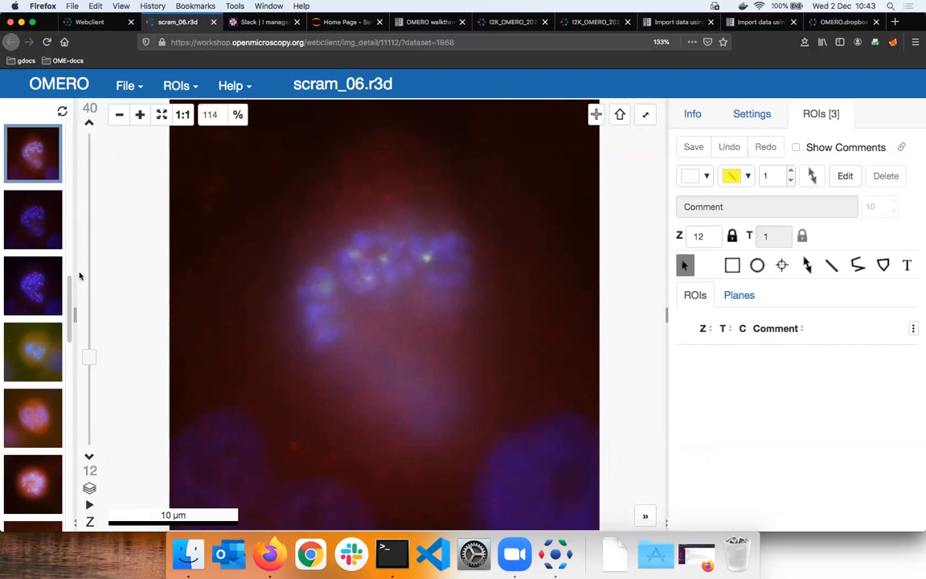
# - Draw a rectangle ROI about 50 by 62 pixels in the dark background on Z plane 19 and save it
pyautogui.moveTo(88, 251); pyautogui.dragTo(93, 301)
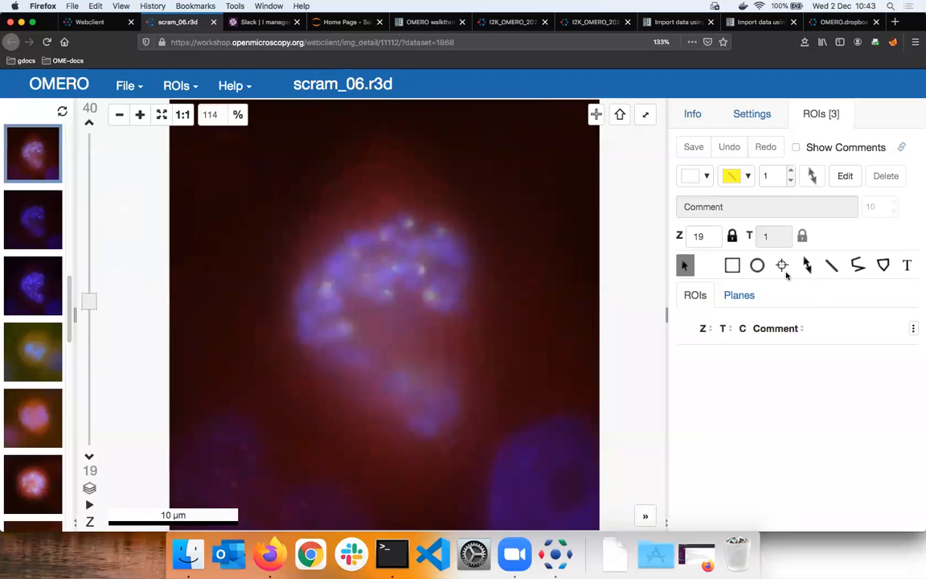
pyautogui.click(732, 267)
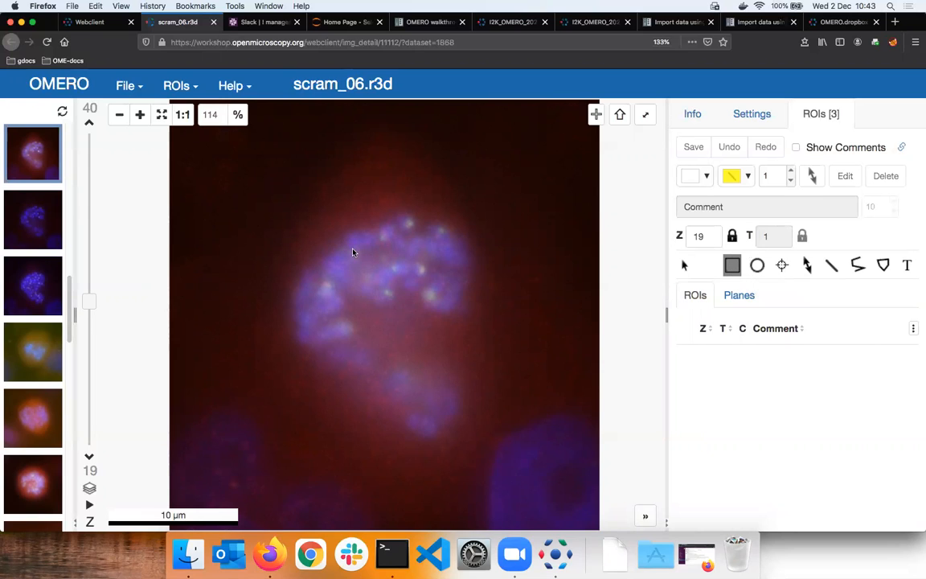
pyautogui.moveTo(233, 190); pyautogui.dragTo(275, 242)
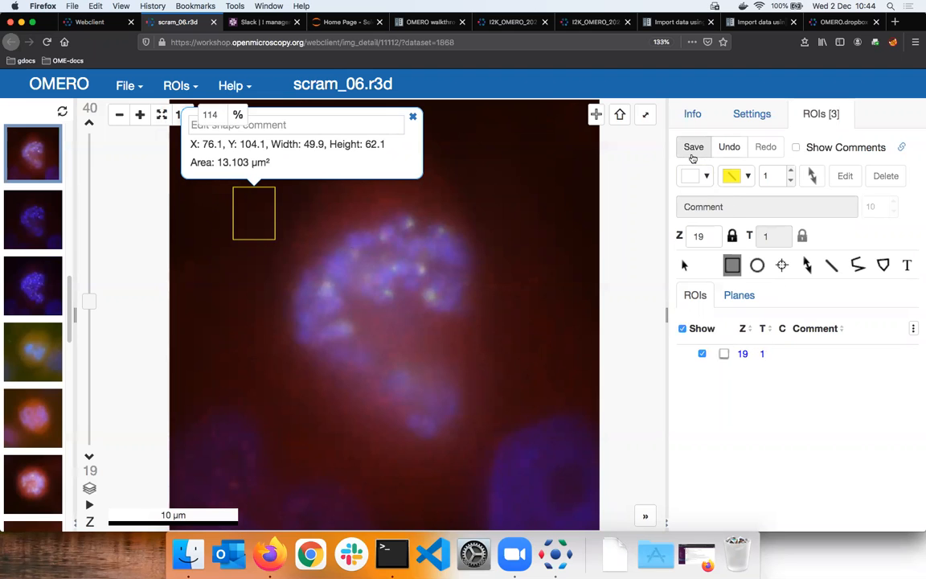
pyautogui.click(707, 160)
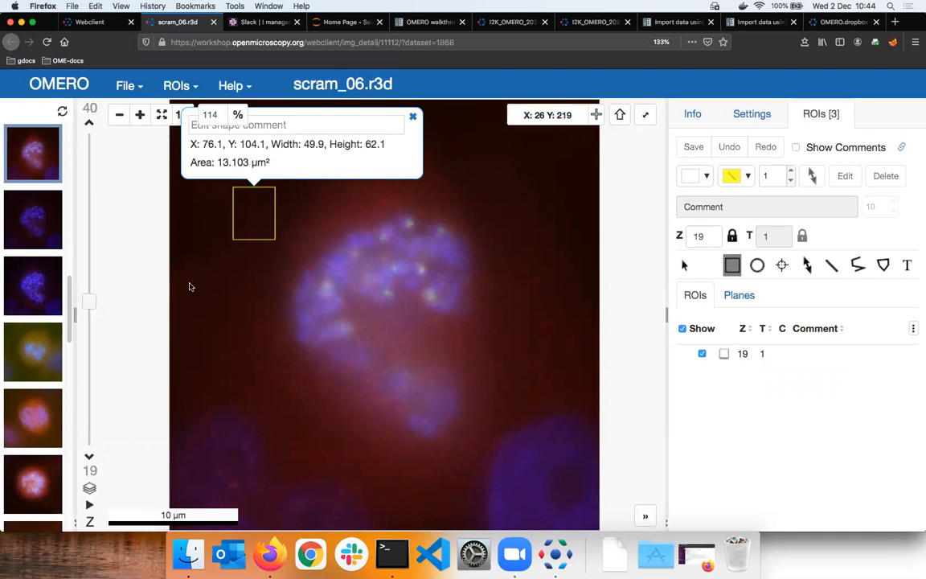
# - Draw a line ROI about 14 µm long beside the cell on Z plane 30 and compare it with the rectangle ROI
pyautogui.moveTo(88, 303); pyautogui.dragTo(98, 217)
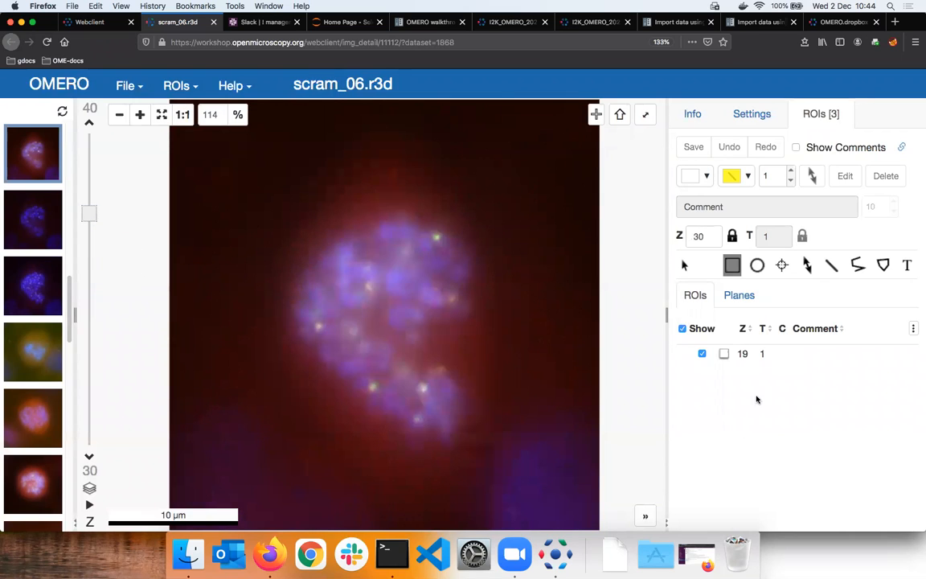
pyautogui.click(831, 265)
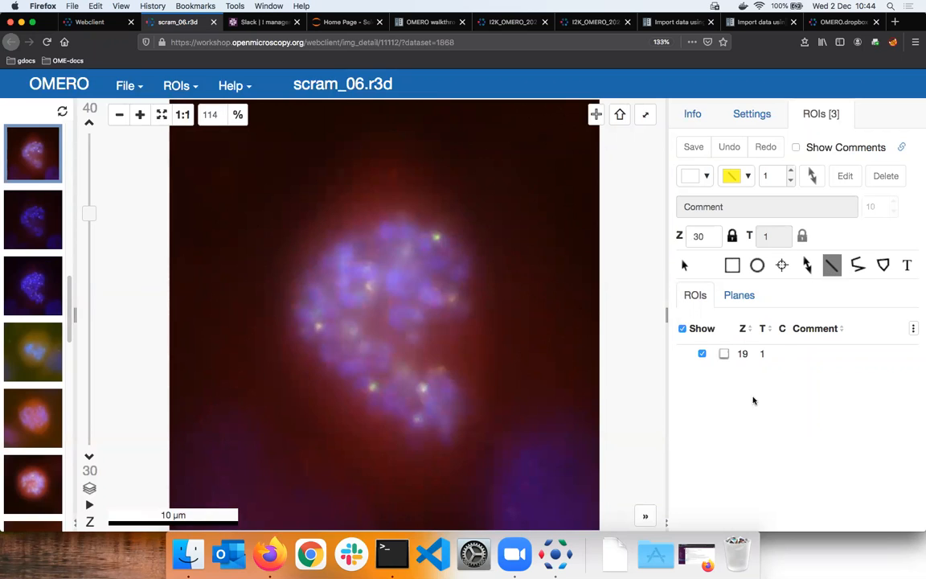
pyautogui.moveTo(222, 213); pyautogui.dragTo(259, 394)
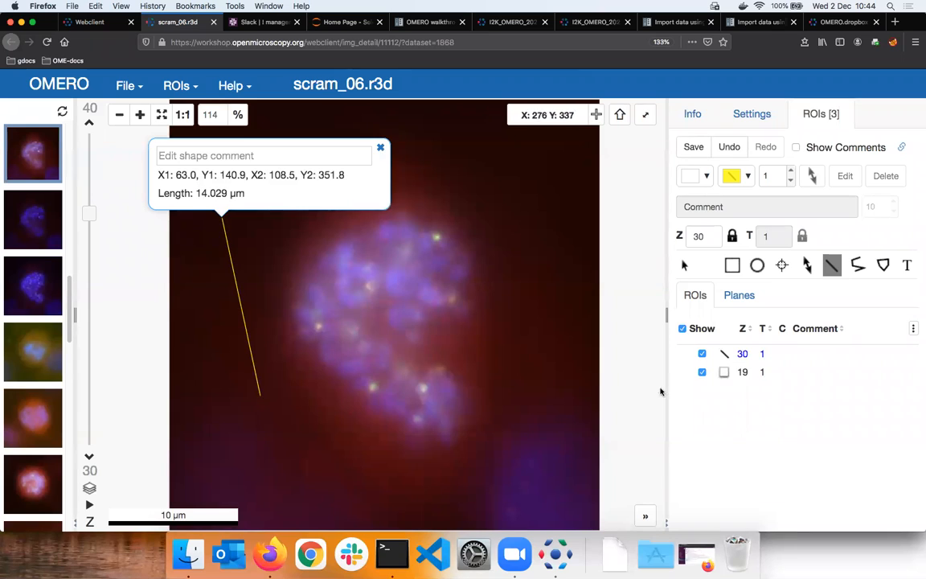
pyautogui.click(752, 373)
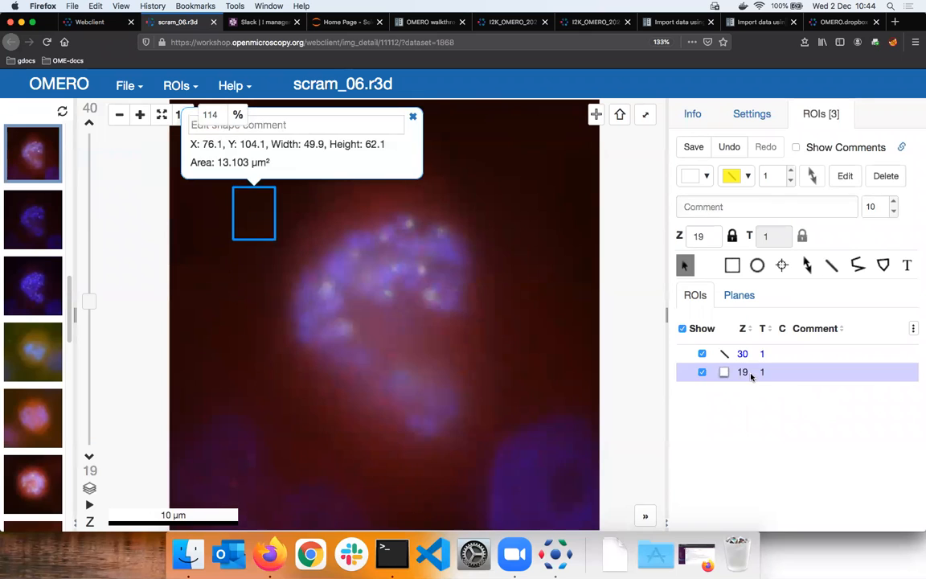
pyautogui.click(756, 354)
pyautogui.click(756, 372)
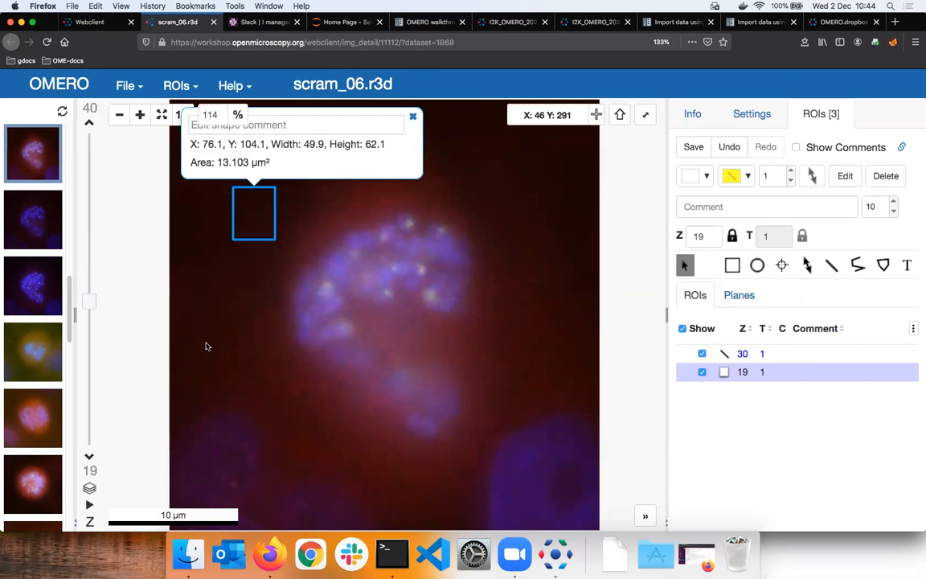
# - On Z plane 33, draw a five-sided polygon of about 11 µm² in the background and a freehand outline of about 183 µm² around the cell
pyautogui.moveTo(89, 298); pyautogui.dragTo(87, 189)
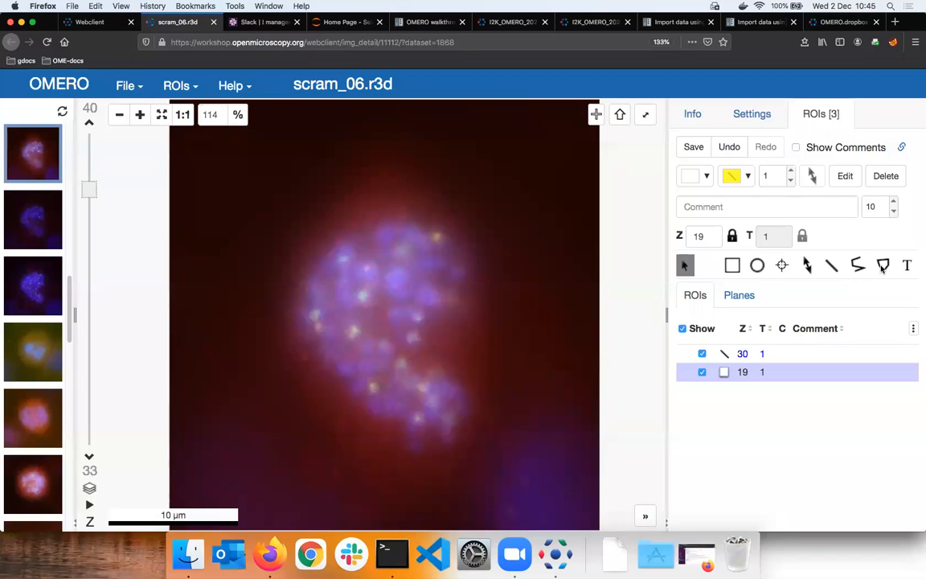
pyautogui.click(883, 269)
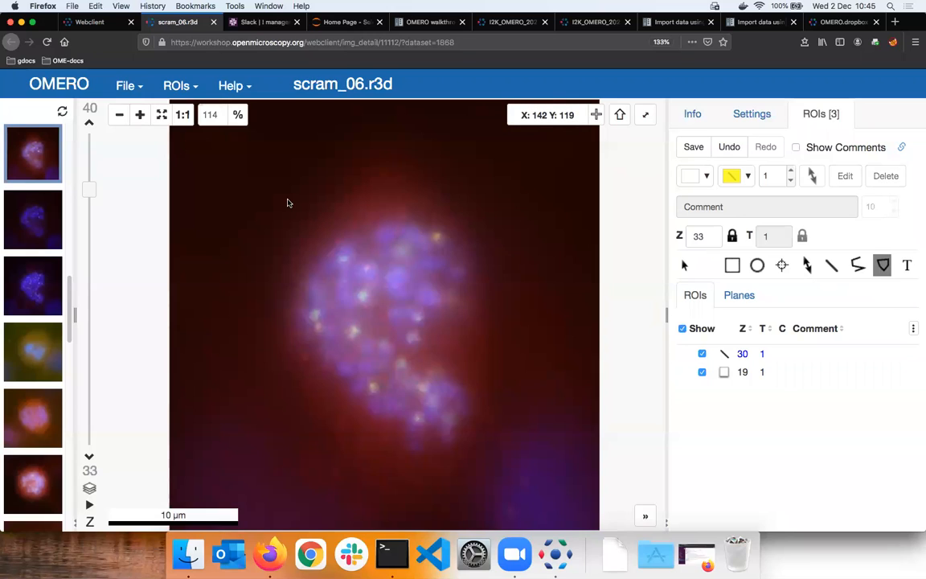
pyautogui.click(202, 168)
pyautogui.click(238, 173)
pyautogui.click(240, 213)
pyautogui.click(219, 224)
pyautogui.doubleClick(197, 205)
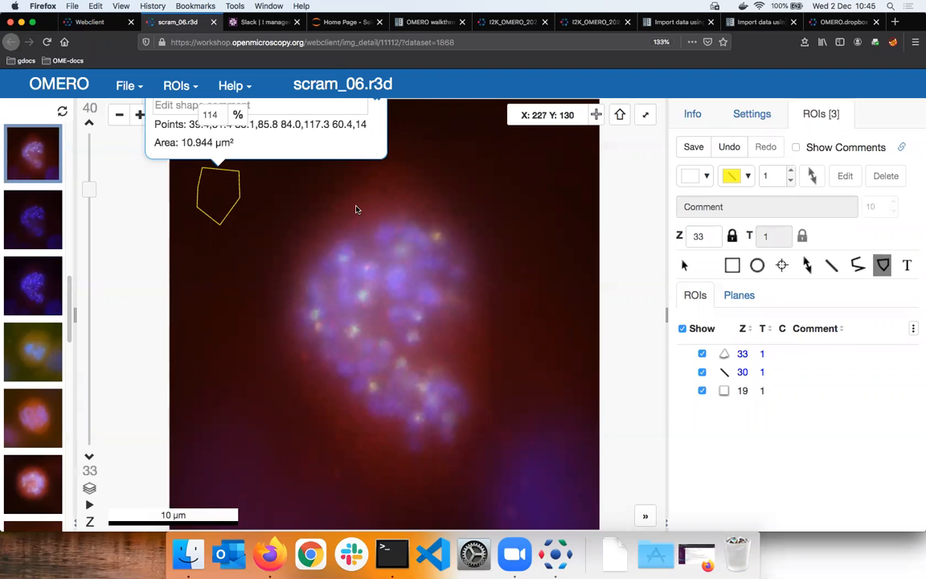
pyautogui.moveTo(344, 208)
pyautogui.mouseDown()
pyautogui.moveTo(404, 196)
pyautogui.moveTo(432, 207)
pyautogui.moveTo(459, 250)
pyautogui.moveTo(470, 277)
pyautogui.moveTo(463, 310)
pyautogui.moveTo(434, 322)
pyautogui.moveTo(427, 341)
pyautogui.moveTo(471, 403)
pyautogui.moveTo(455, 434)
pyautogui.moveTo(422, 444)
pyautogui.moveTo(359, 412)
pyautogui.moveTo(310, 347)
pyautogui.moveTo(296, 297)
pyautogui.moveTo(305, 257)
pyautogui.moveTo(337, 216)
pyautogui.mouseUp()
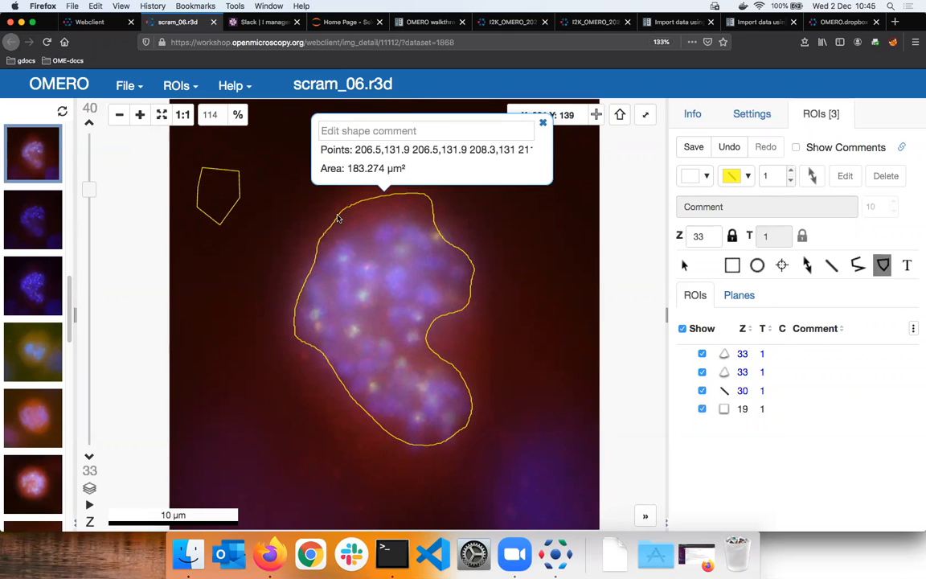
# - Go through the rectangle, line and polygon ROIs one by one to view each on its Z plane
pyautogui.click(743, 411)
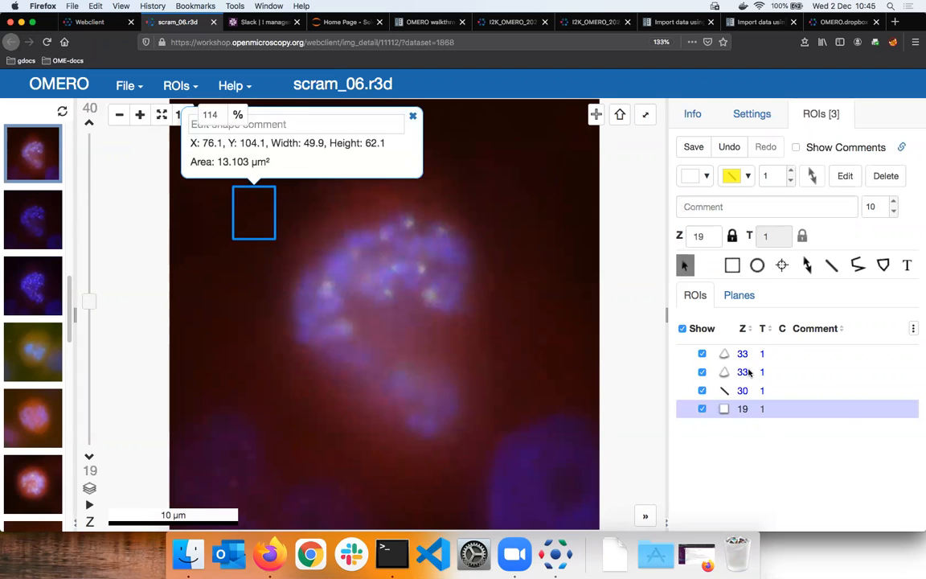
pyautogui.click(749, 372)
pyautogui.click(749, 355)
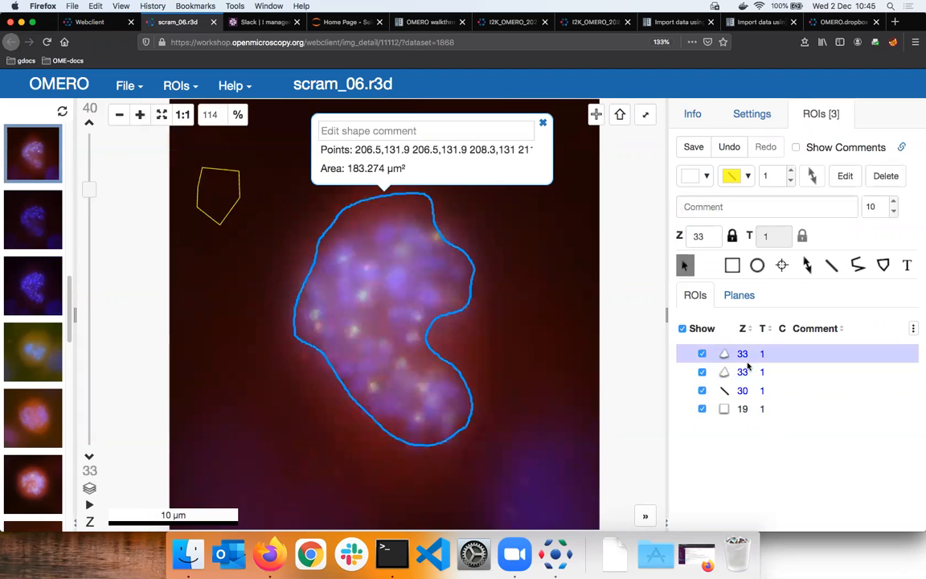
pyautogui.click(745, 372)
pyautogui.click(747, 390)
pyautogui.click(755, 409)
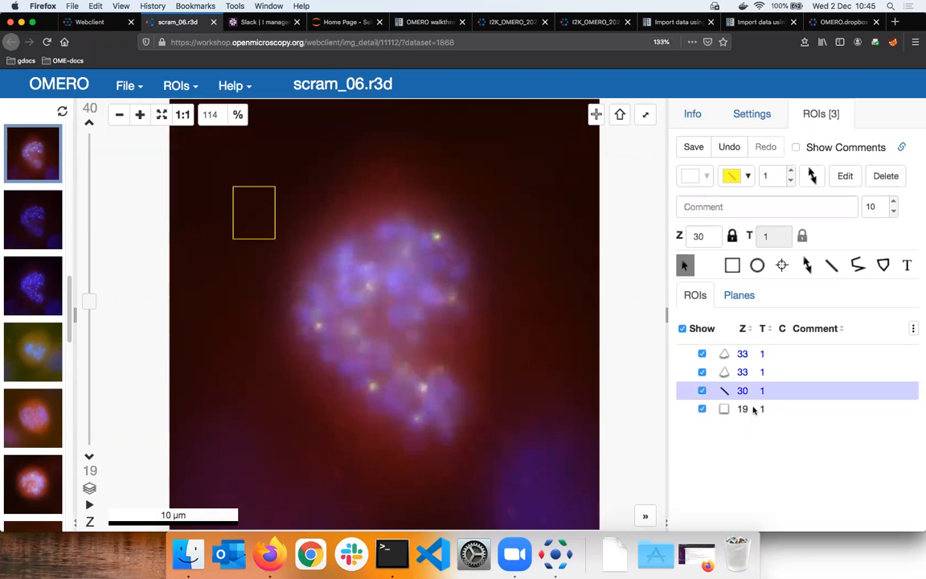
pyautogui.click(749, 355)
pyautogui.click(749, 372)
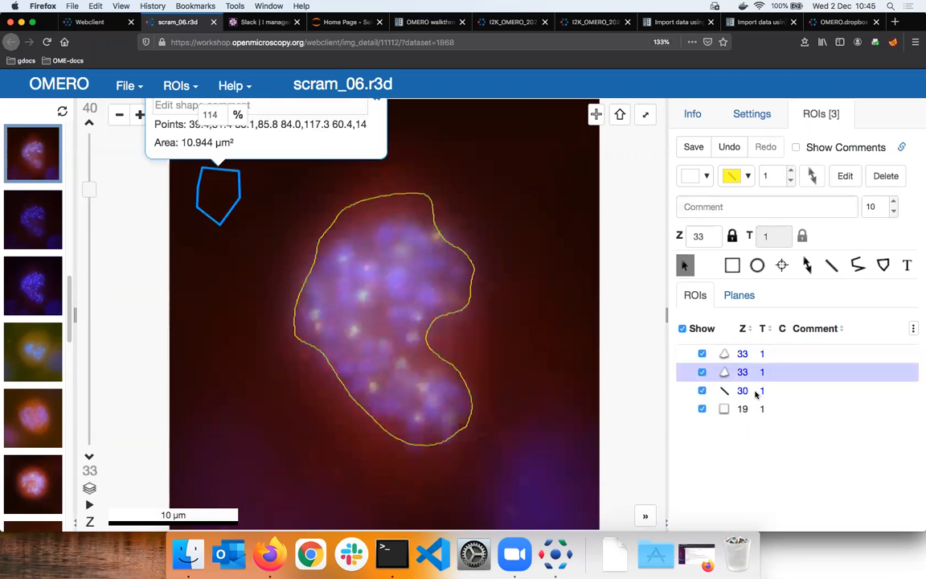
pyautogui.click(755, 390)
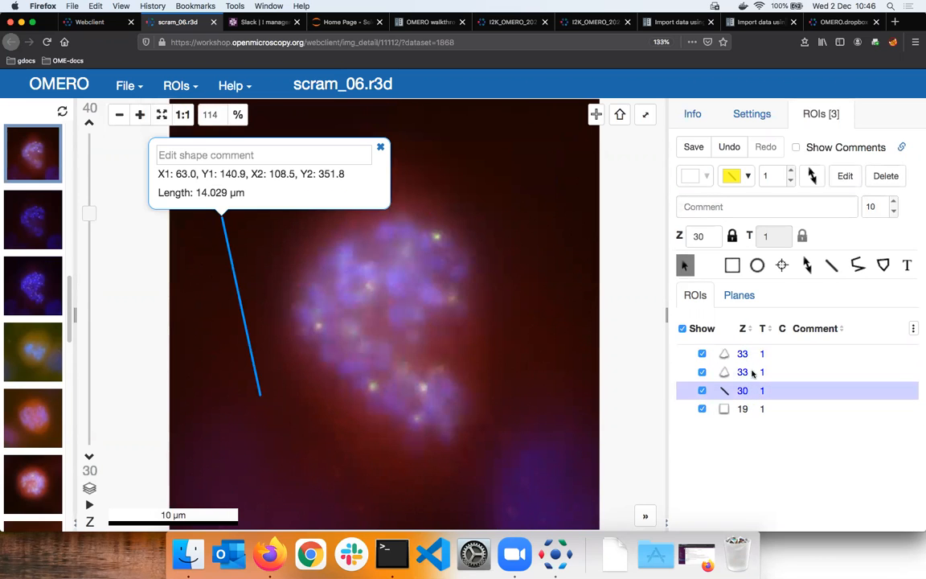
# - Save the new ROIs, unlock the small polygon's Z setting, and check the polygon across the Z planes
pyautogui.click(752, 372)
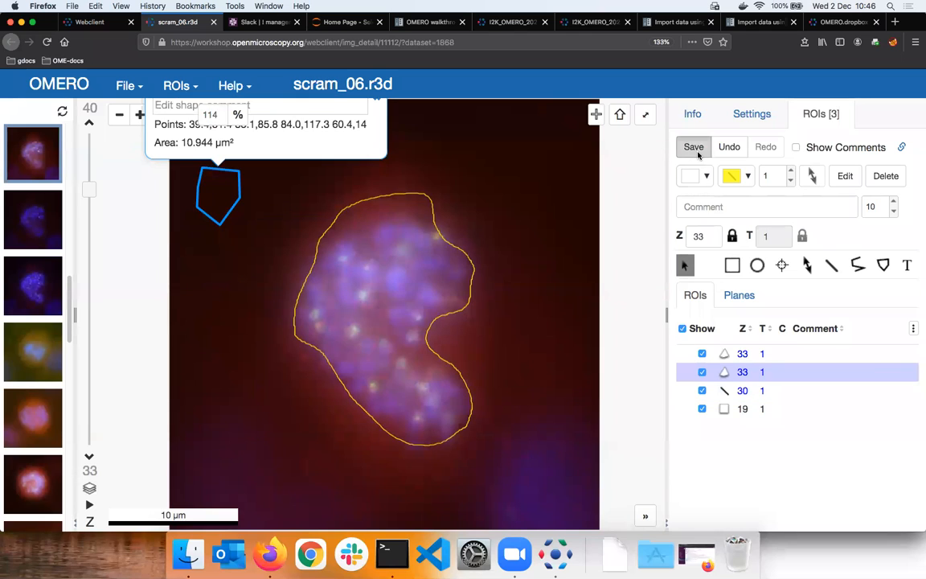
pyautogui.click(695, 149)
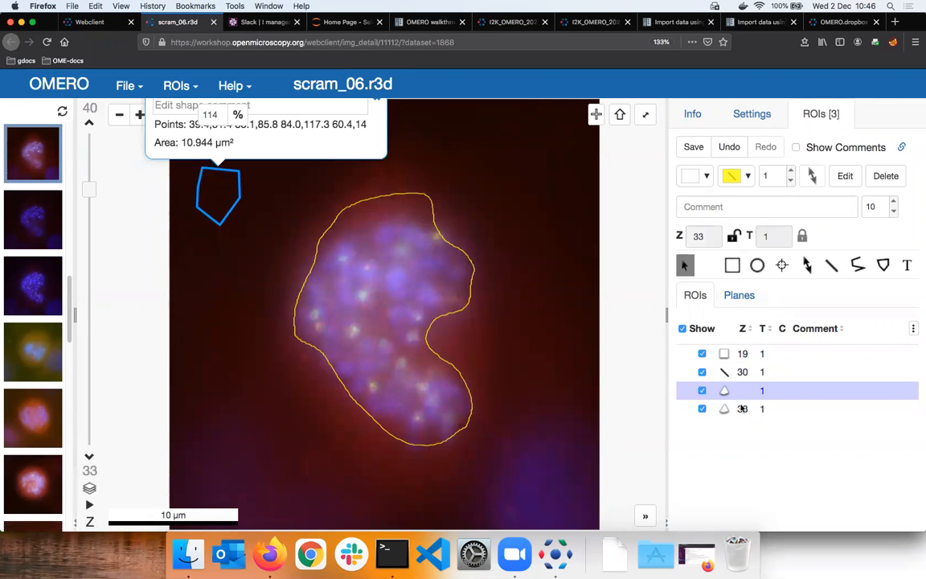
pyautogui.moveTo(83, 250); pyautogui.dragTo(94, 390)
pyautogui.moveTo(93, 296); pyautogui.dragTo(91, 280)
pyautogui.moveTo(89, 241); pyautogui.dragTo(89, 284)
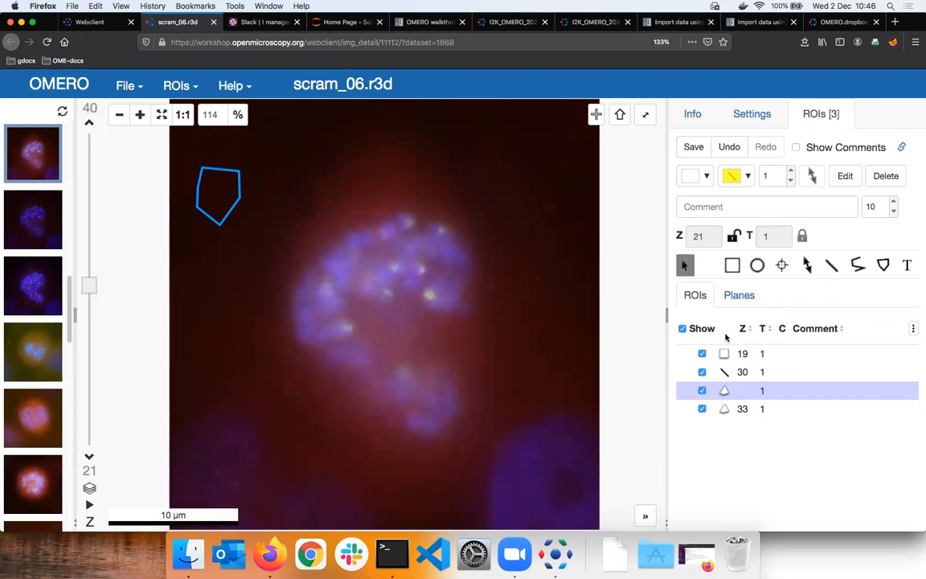
# - Export the measurements of the rectangle, line and cell-outline ROIs as a CSV table and open it with Microsoft Excel
pyautogui.click(766, 355)
pyautogui.keyDown('shift'); pyautogui.click(768, 372); pyautogui.keyUp('shift')
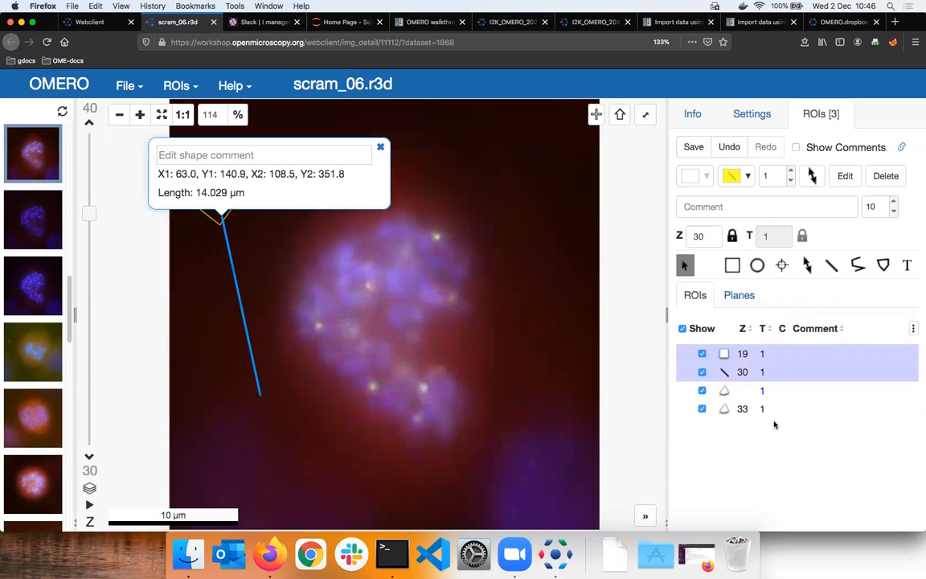
pyautogui.keyDown('shift'); pyautogui.click(767, 411); pyautogui.keyUp('shift')
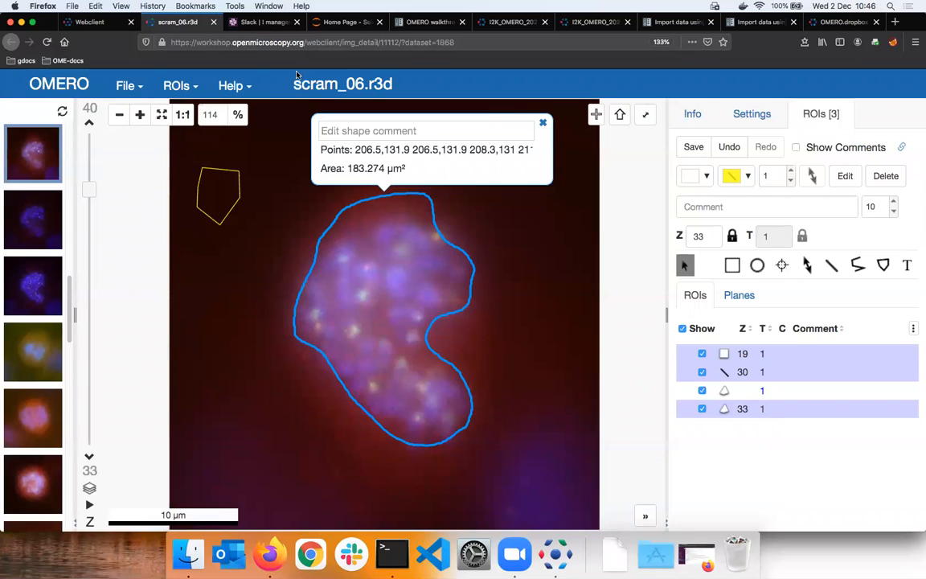
pyautogui.click(176, 87)
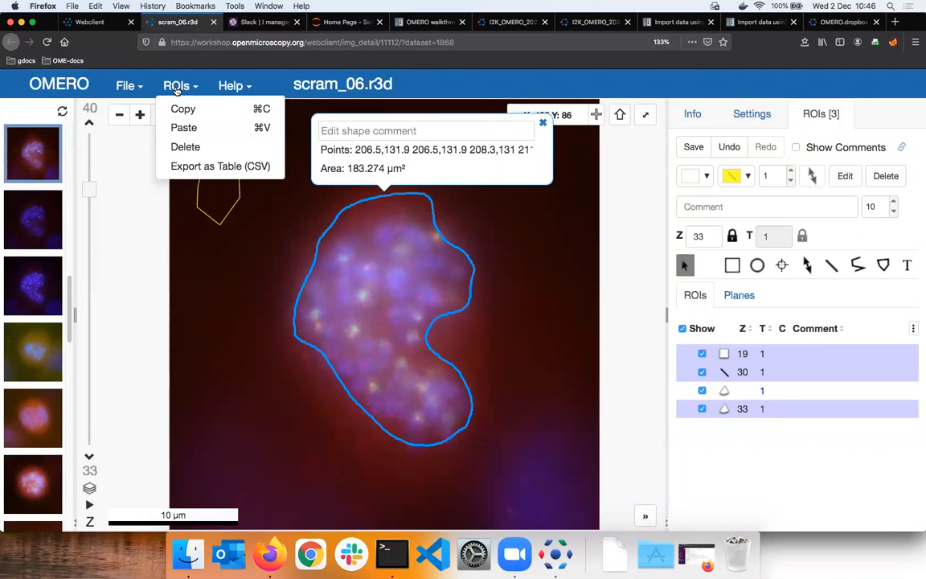
pyautogui.click(203, 167)
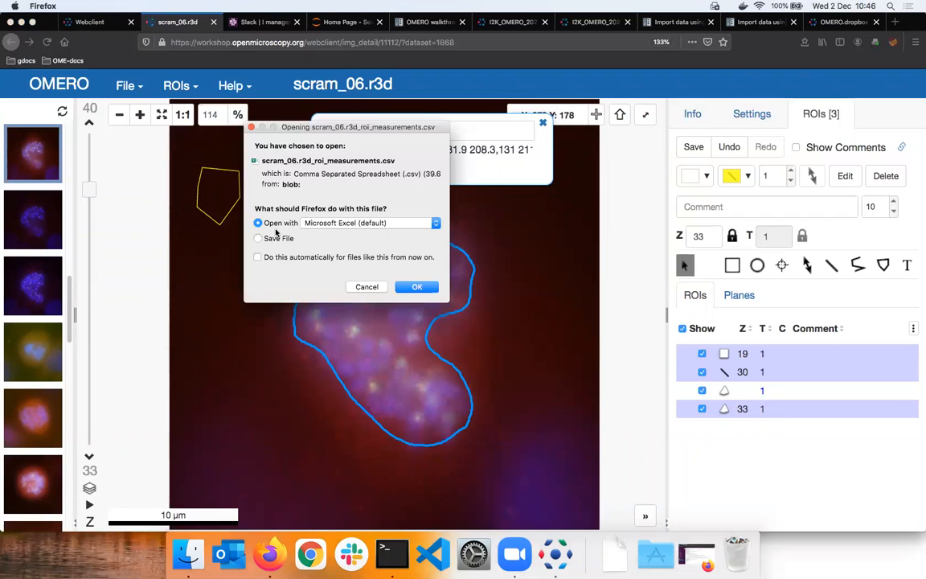
pyautogui.click(258, 238)
pyautogui.click(258, 224)
pyautogui.click(417, 286)
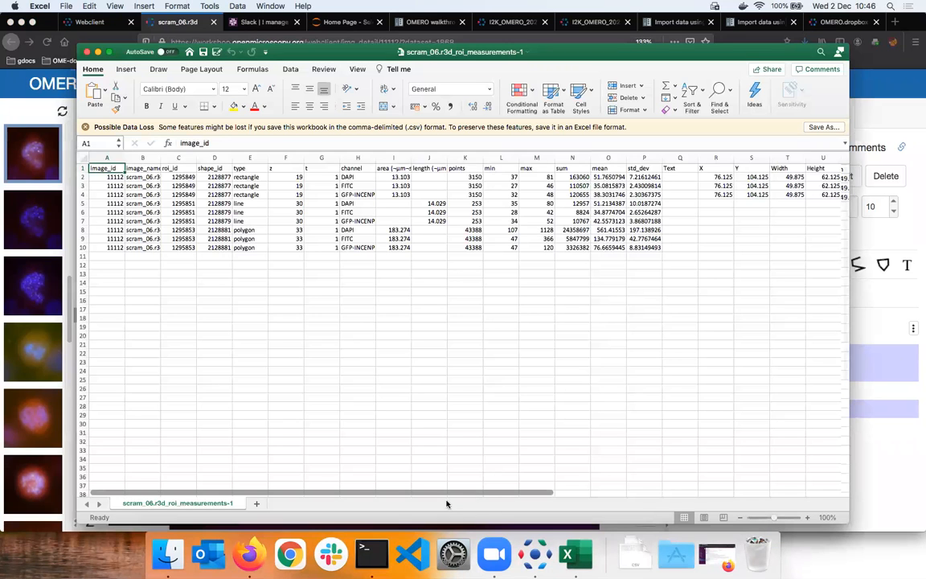
pyautogui.scroll(1, 221, 495)
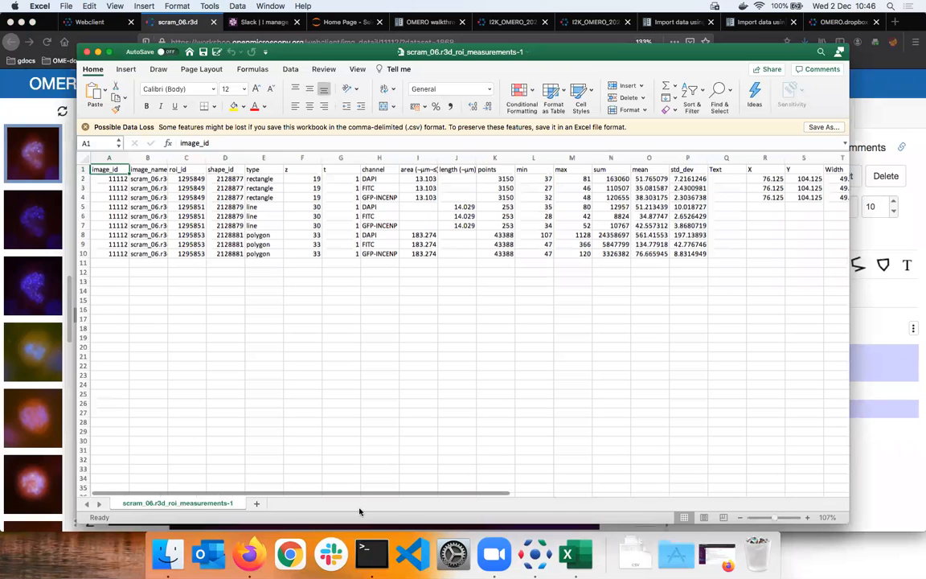
# - Enlarge the exported table and examine the intensity measurements, line coordinates and polygon point list
pyautogui.moveTo(774, 518); pyautogui.dragTo(791, 518)
pyautogui.hscroll(8, 778, 520)
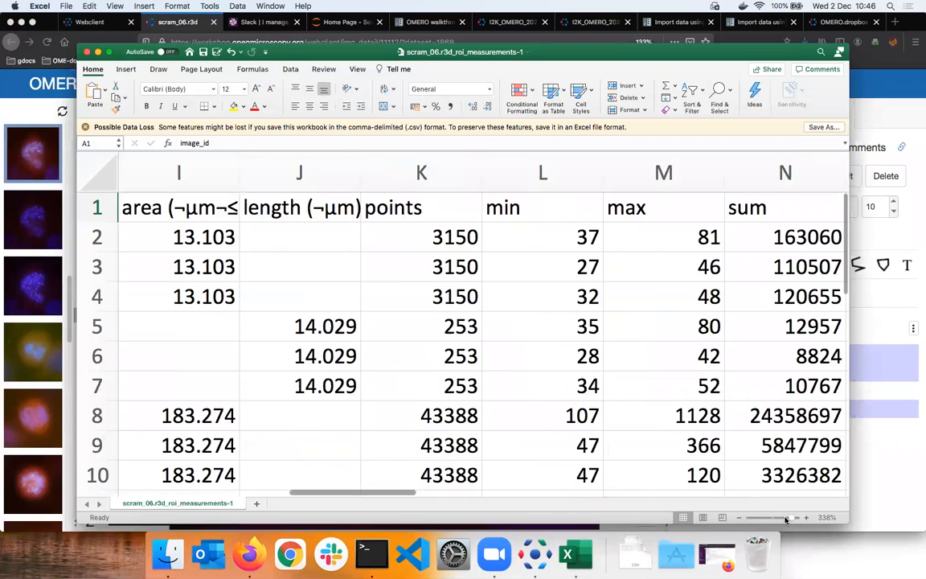
pyautogui.scroll(-2, 527, 491)
pyautogui.hscroll(-2, 619, 508)
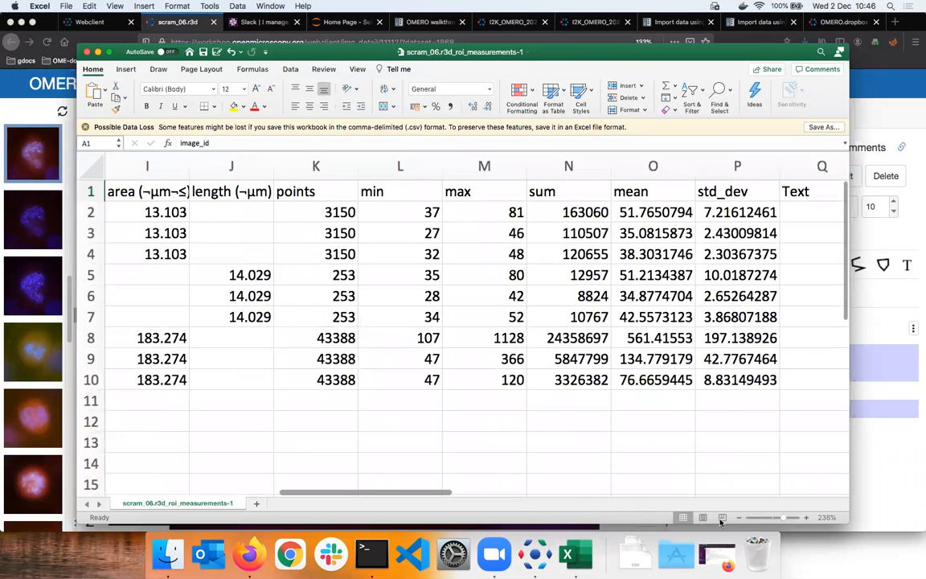
pyautogui.hscroll(10, 352, 365)
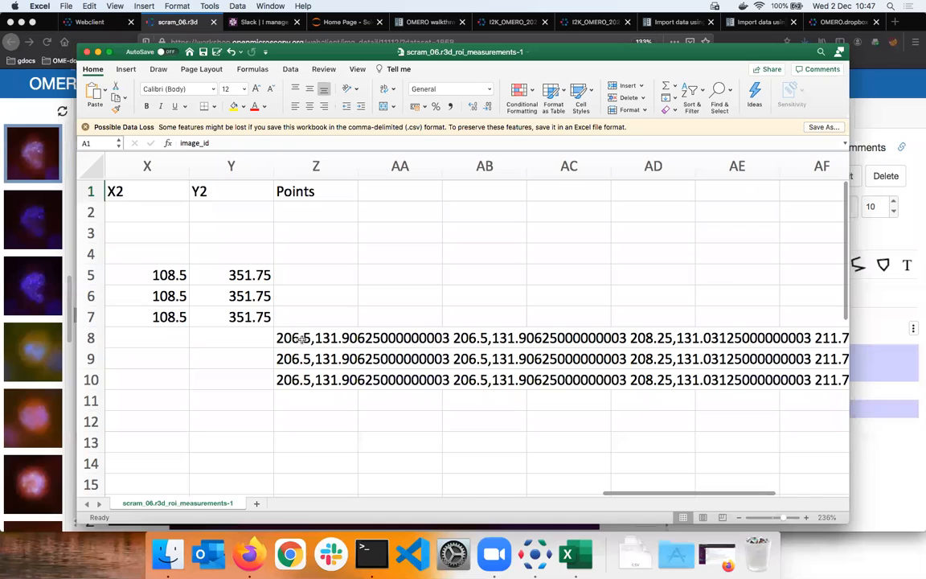
pyautogui.click(299, 338)
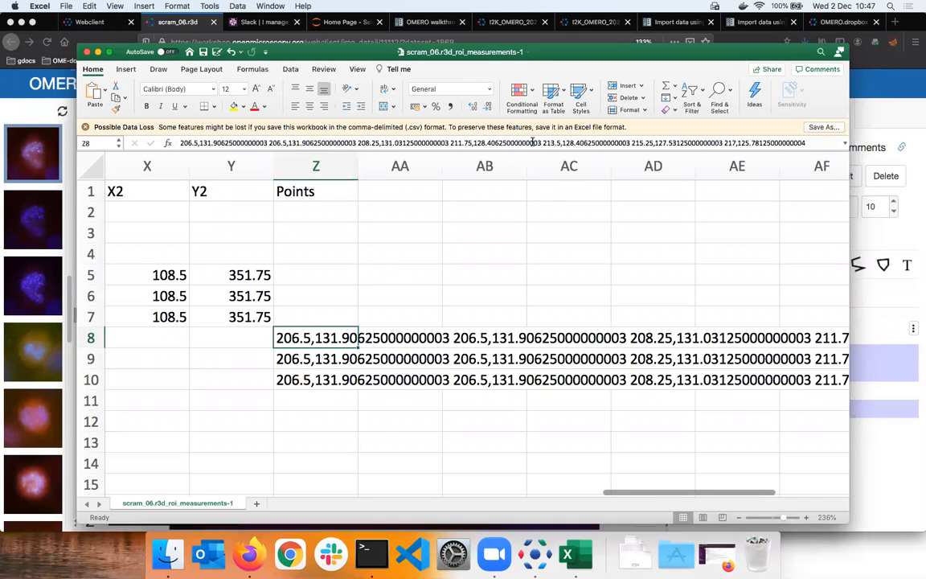
pyautogui.moveTo(619, 491); pyautogui.dragTo(509, 491)
pyautogui.click(516, 275)
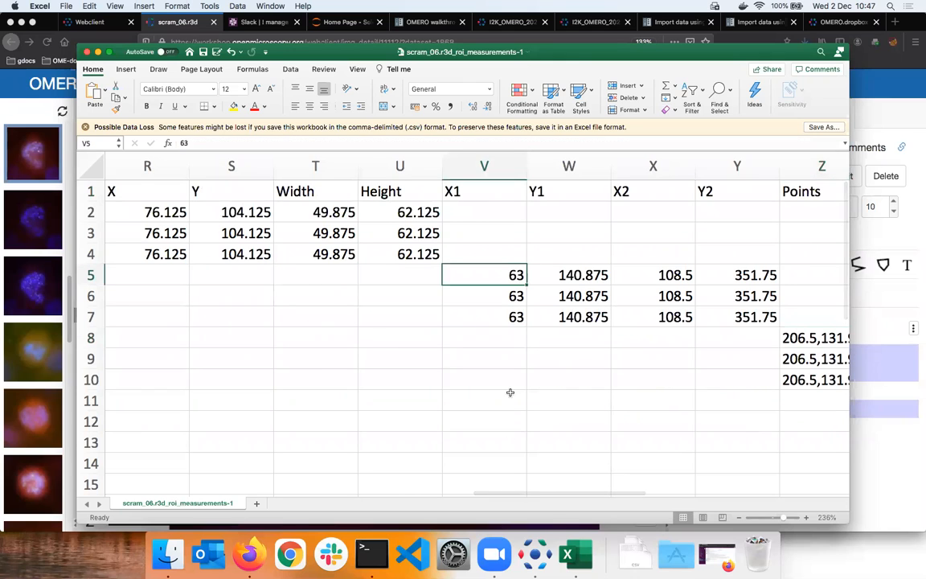
# - Examine the table's image, ROI, shape and channel columns, and check the rectangle's rows for each channel
pyautogui.hscroll(-1, 195, 462)
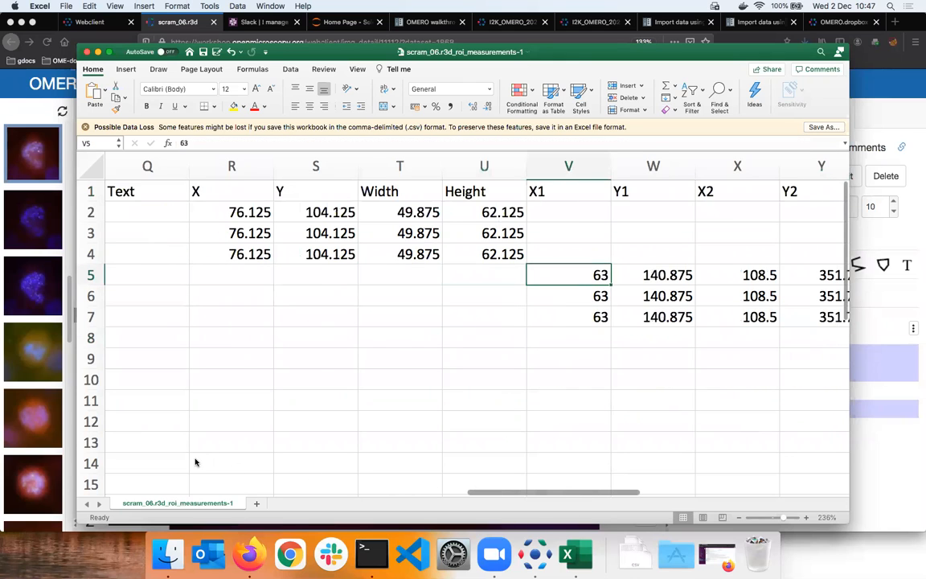
pyautogui.hscroll(-4, 192, 456)
pyautogui.hscroll(-12, 576, 220)
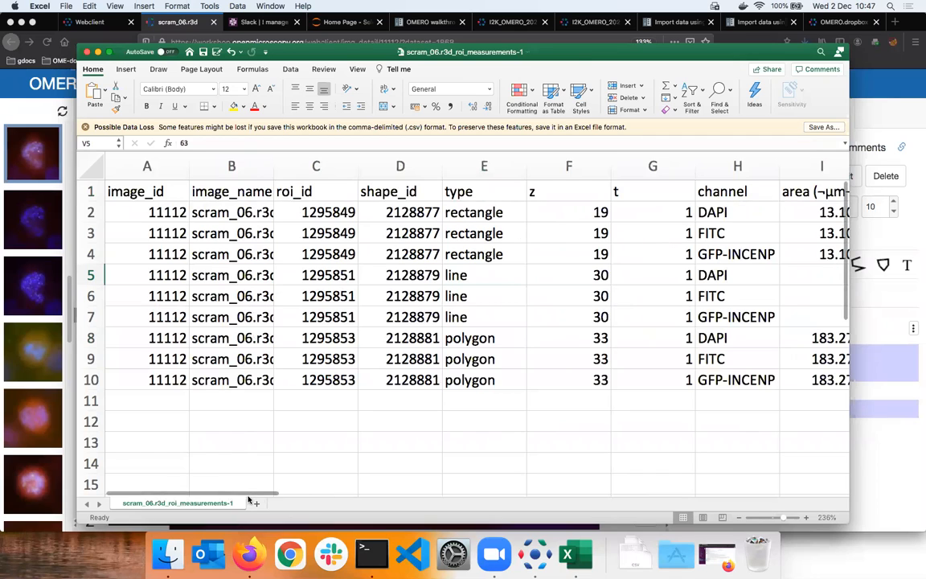
pyautogui.click(728, 237)
pyautogui.click(735, 214)
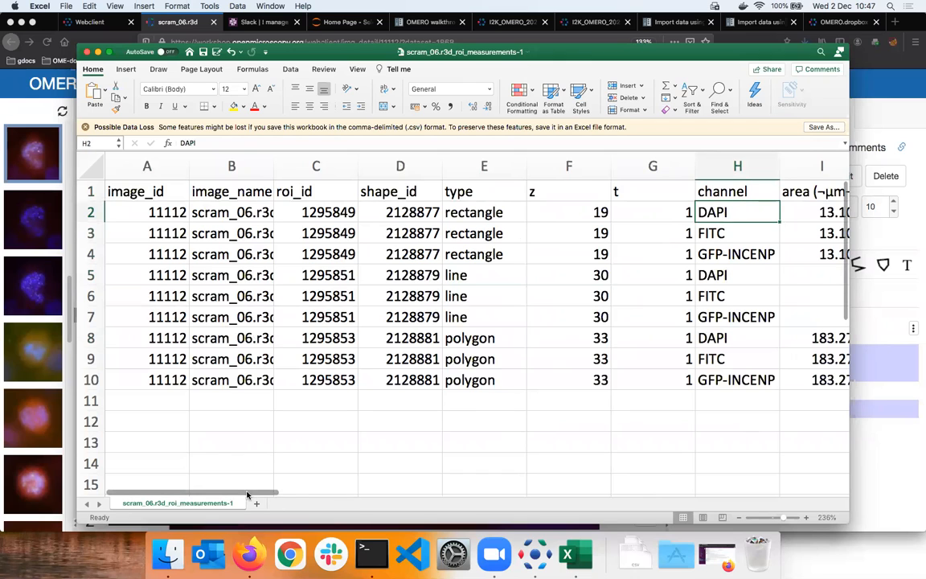
pyautogui.hscroll(1, 319, 226)
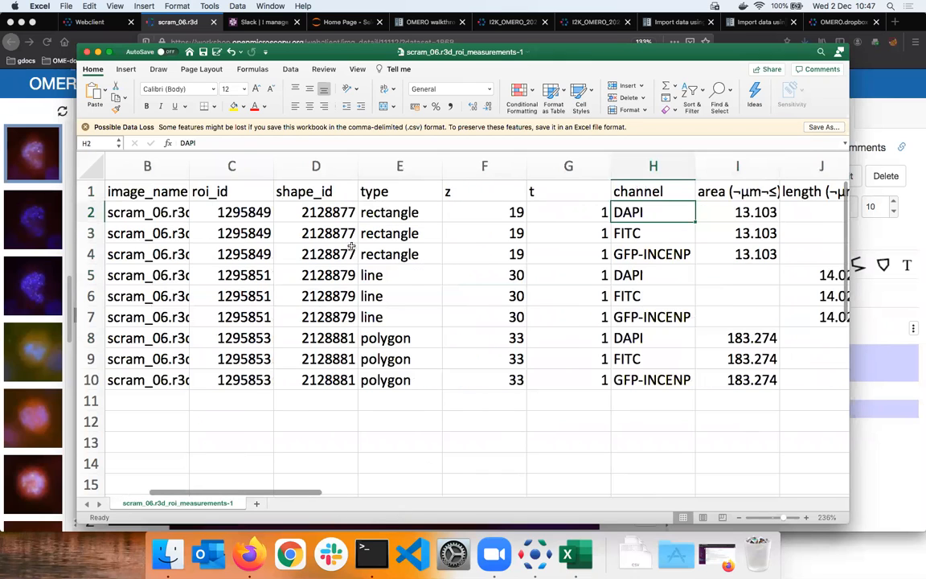
pyautogui.hscroll(5, 319, 226)
pyautogui.click(336, 233)
pyautogui.click(338, 252)
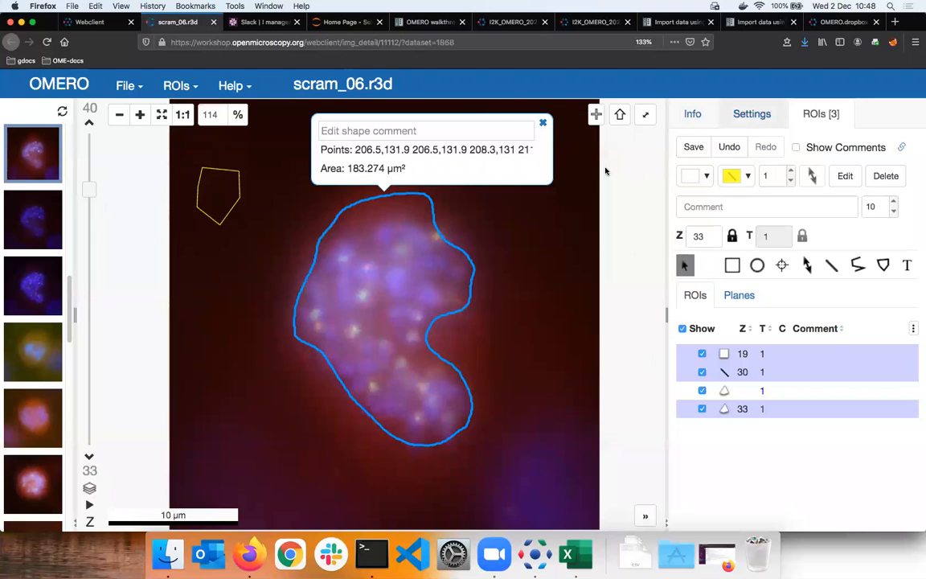
# - Show the rendering settings and open scram_06.r3d in a second viewer beside the first, declining to save the ROIs
pyautogui.click(749, 115)
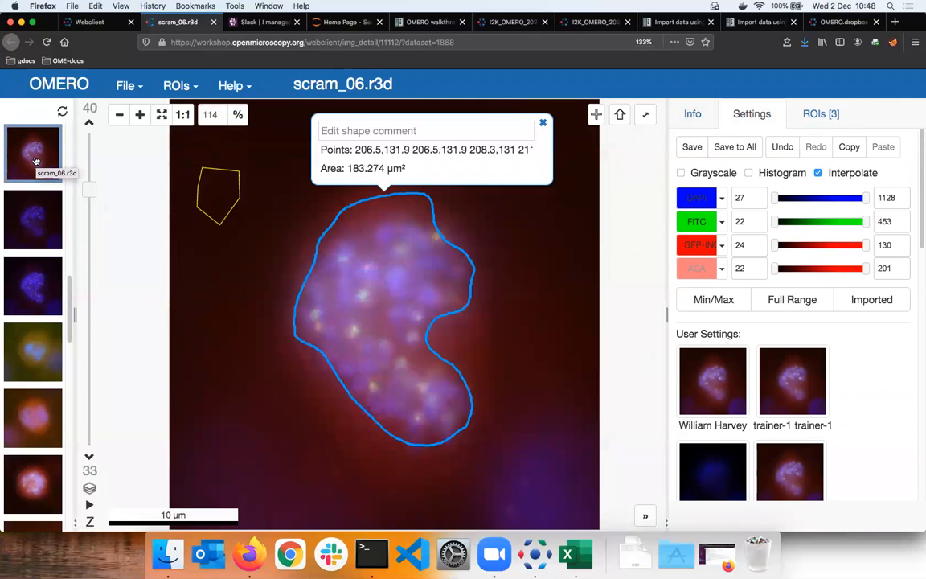
pyautogui.moveTo(31, 160); pyautogui.dragTo(563, 269)
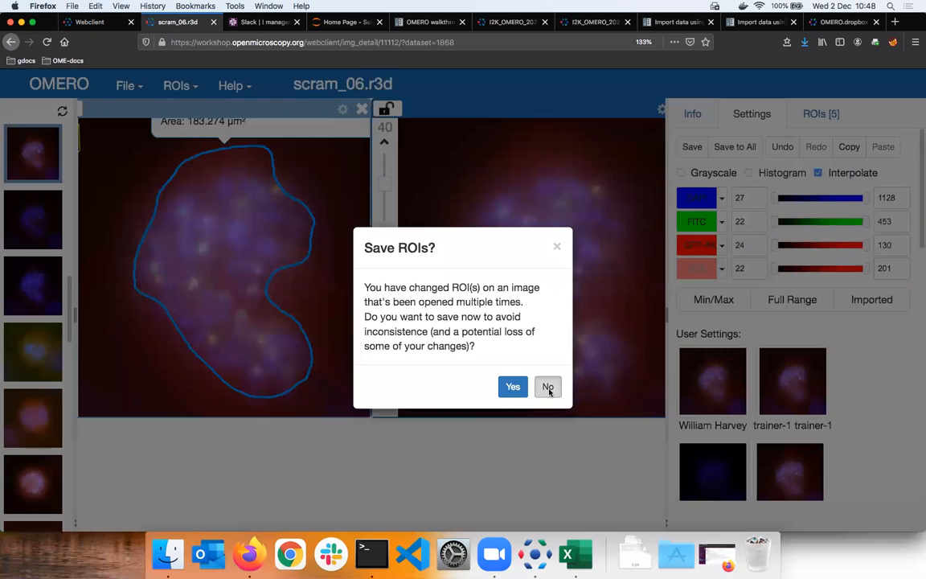
pyautogui.click(549, 391)
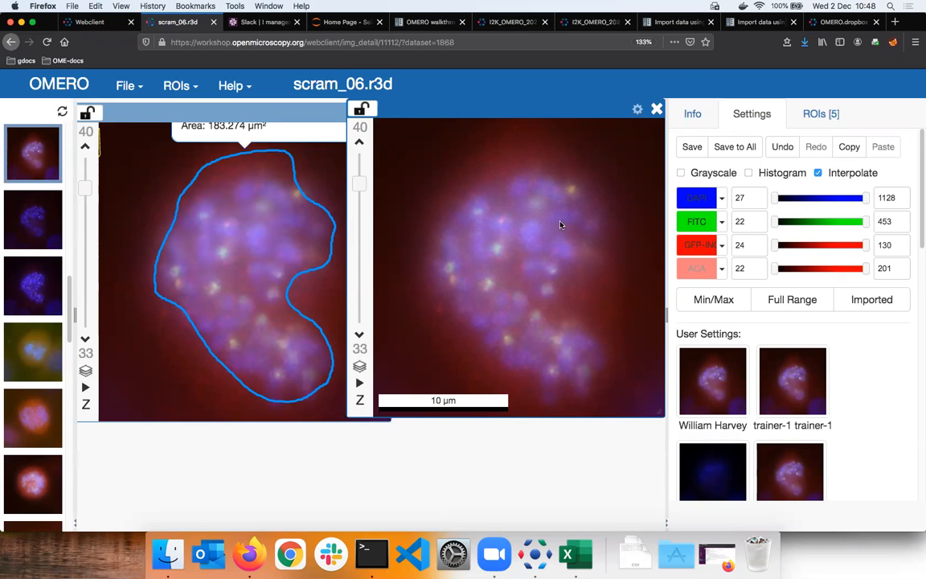
pyautogui.moveTo(474, 113)
pyautogui.mouseDown()
pyautogui.moveTo(492, 113)
pyautogui.moveTo(483, 114)
pyautogui.mouseUp()
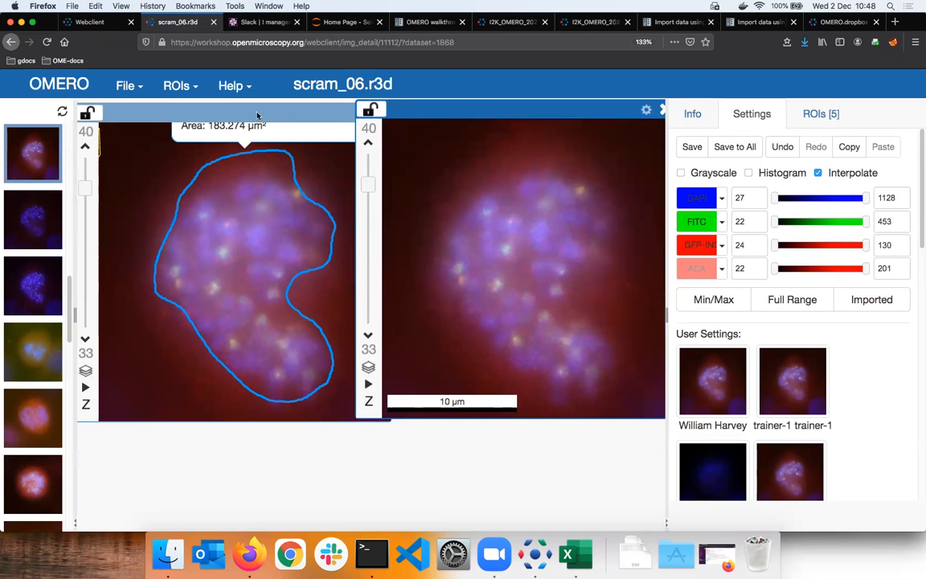
pyautogui.moveTo(257, 116); pyautogui.dragTo(254, 115)
# - Show only the FITC channel in the first viewer and only the DAPI channel in the second
pyautogui.click(142, 117)
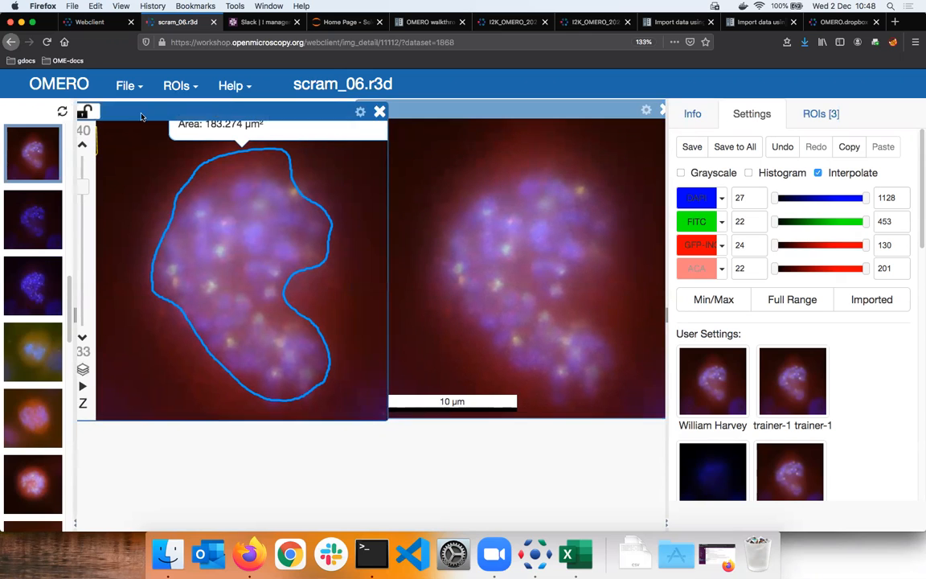
pyautogui.click(696, 198)
pyautogui.click(698, 250)
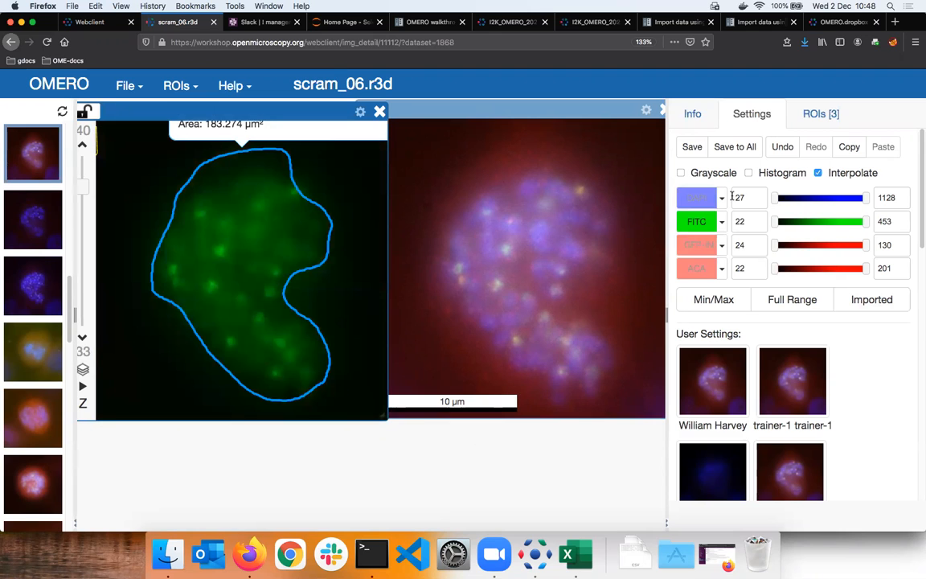
pyautogui.click(551, 149)
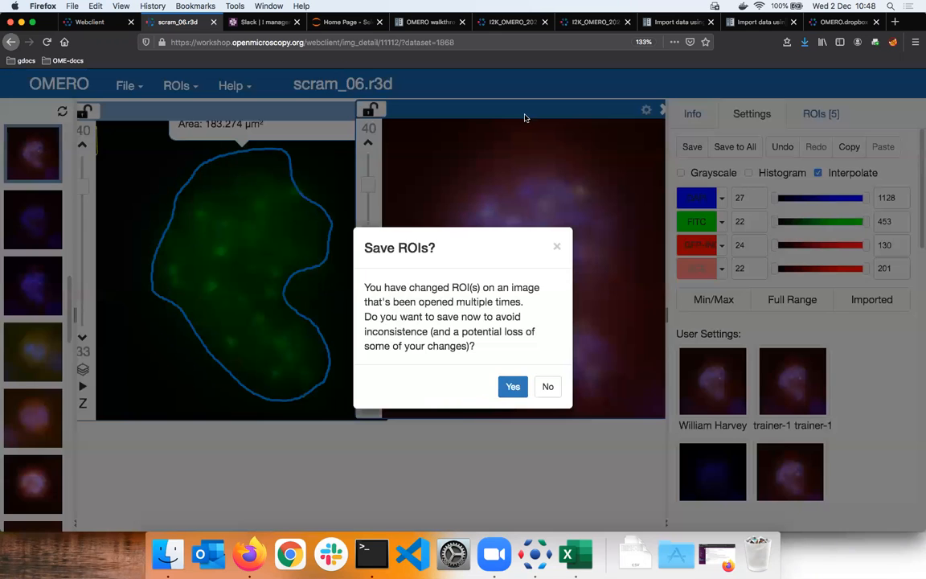
pyautogui.click(701, 224)
pyautogui.click(701, 225)
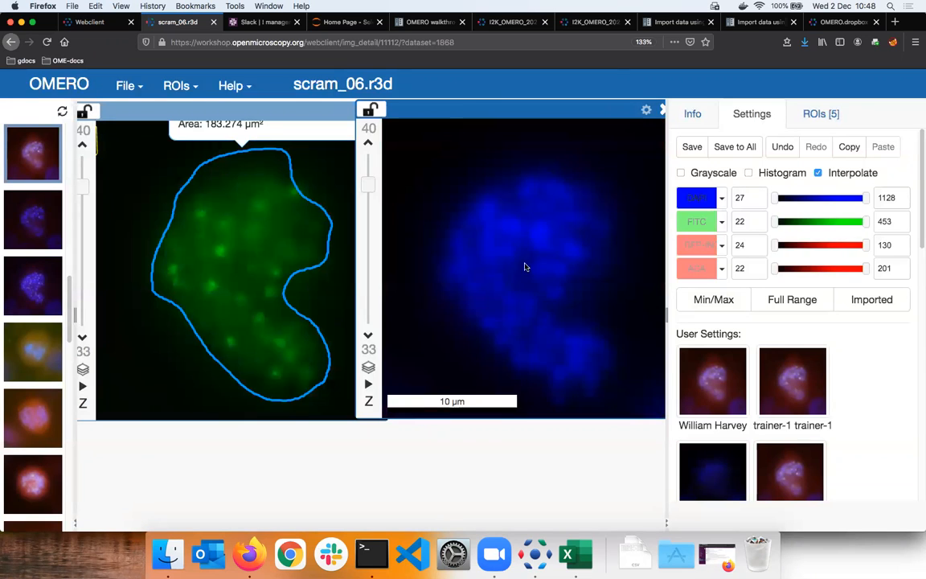
# - Synchronise the two viewers by assigning both of them to Group 1
pyautogui.moveTo(444, 324); pyautogui.dragTo(418, 291)
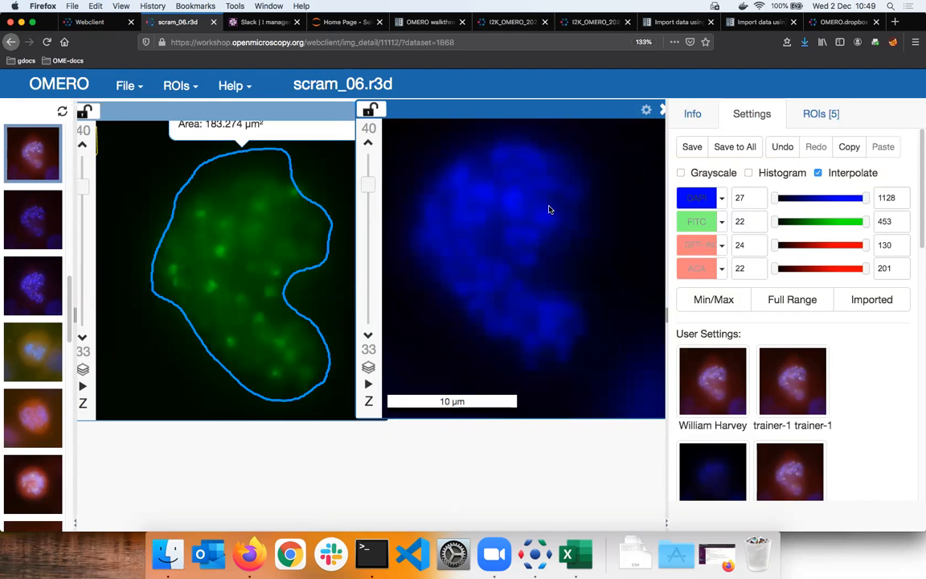
pyautogui.moveTo(620, 193); pyautogui.dragTo(623, 233)
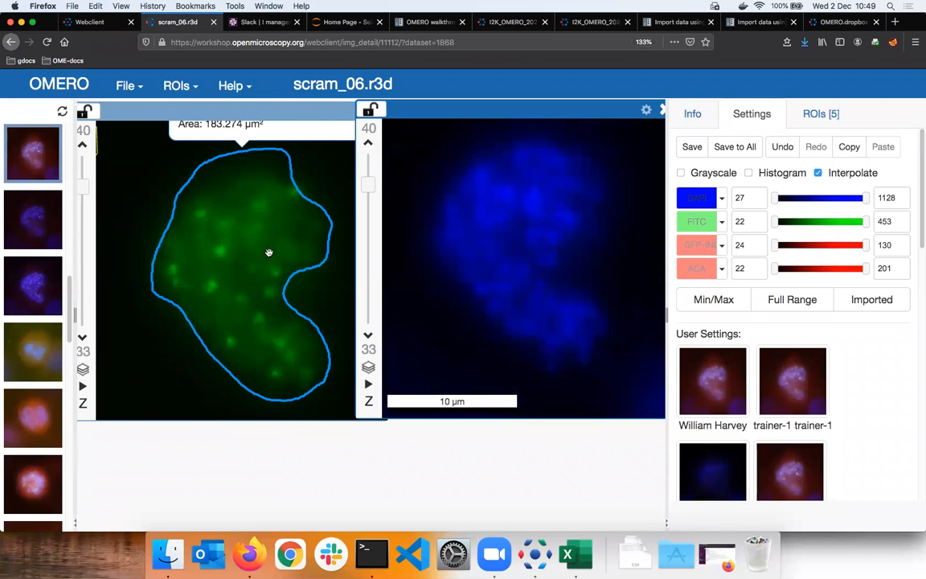
pyautogui.moveTo(269, 252); pyautogui.dragTo(559, 237)
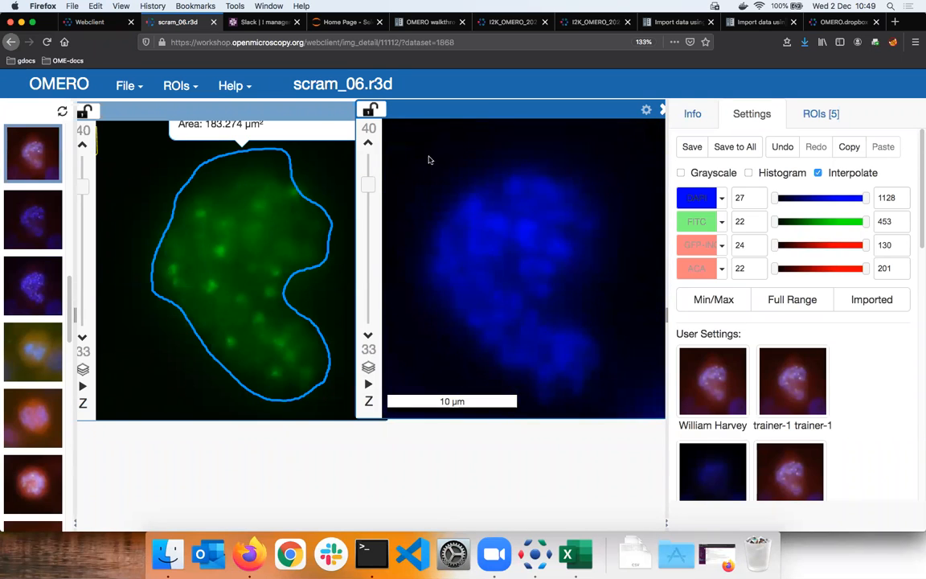
pyautogui.click(370, 110)
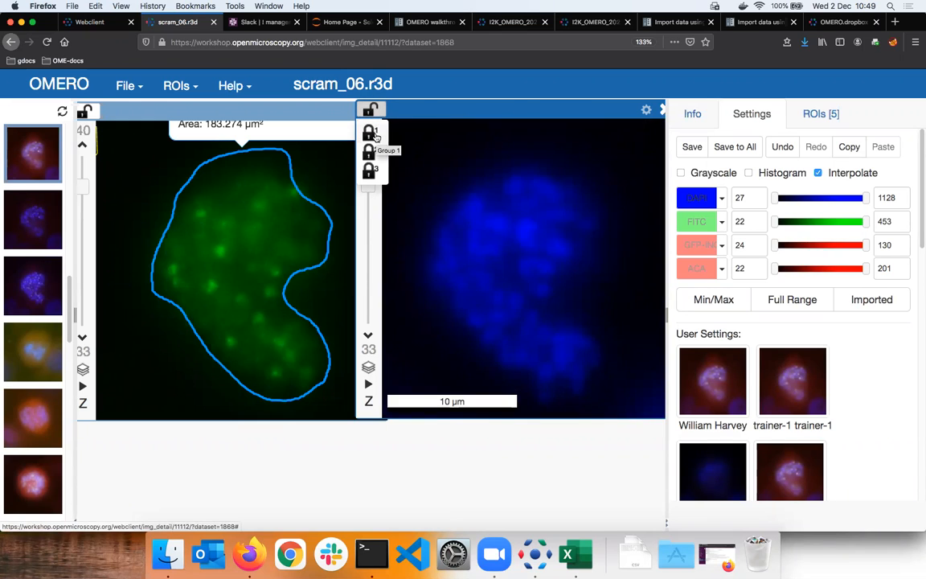
pyautogui.click(371, 134)
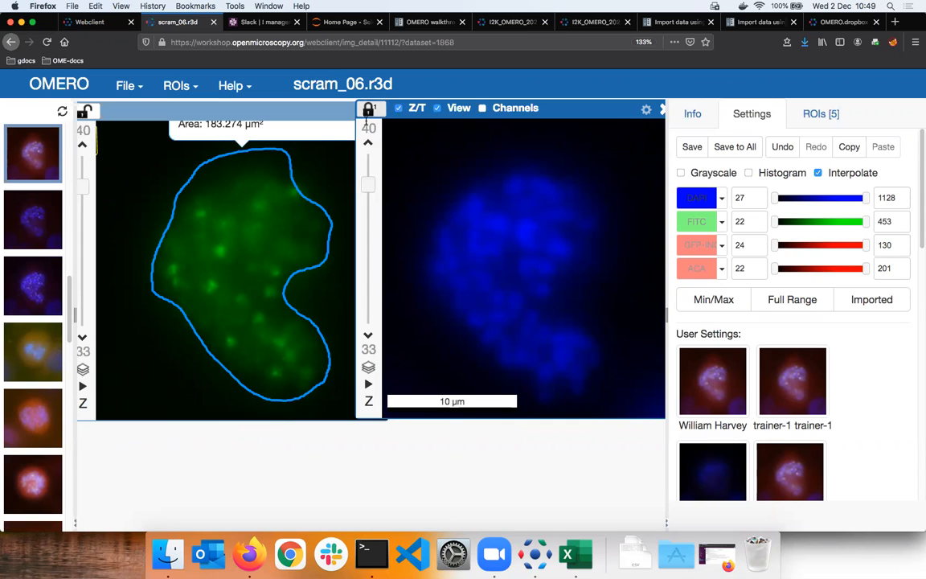
pyautogui.click(87, 109)
pyautogui.click(82, 133)
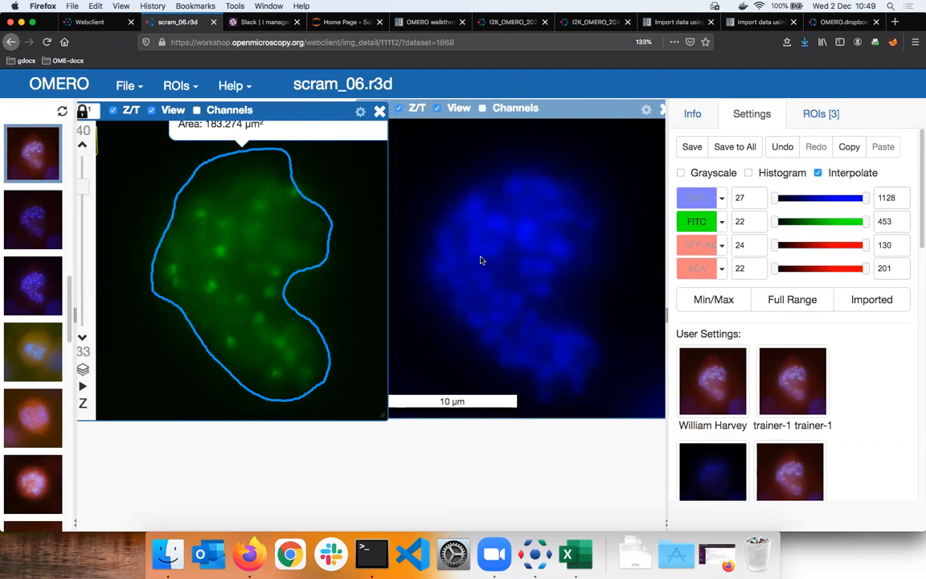
# - Check the synchronisation by zooming and panning the linked viewers and moving to Z plane 9
pyautogui.scroll(4, 480, 259)
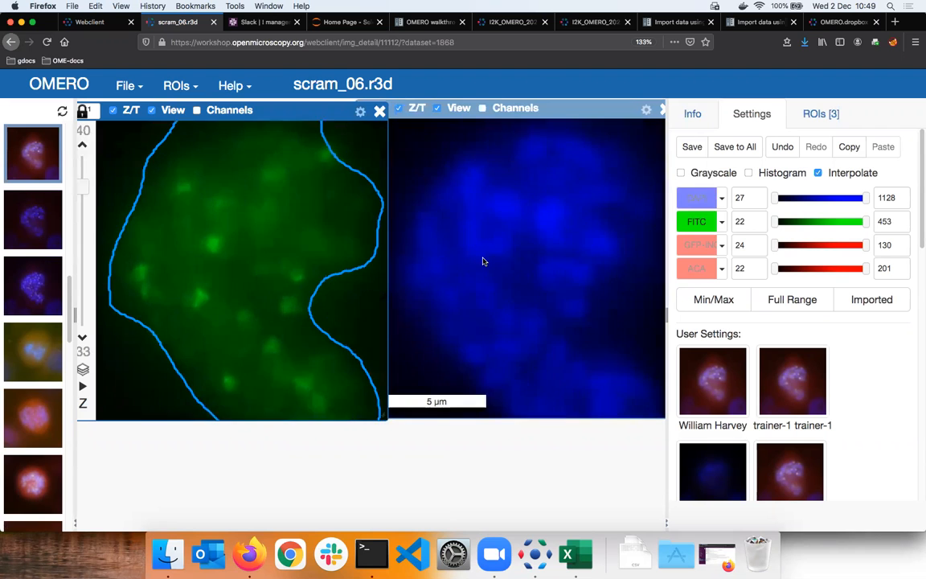
pyautogui.scroll(3, 482, 261)
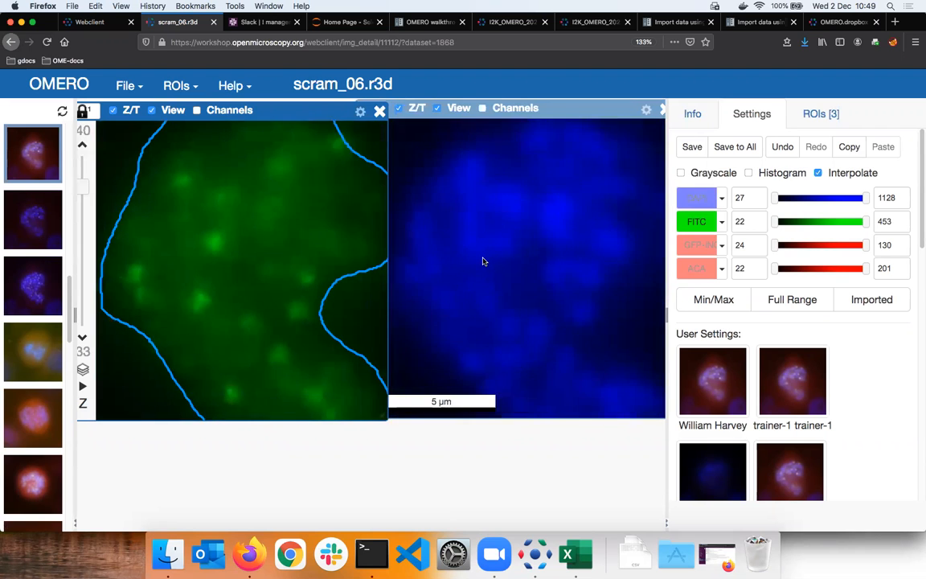
pyautogui.scroll(-5, 482, 261)
pyautogui.scroll(2, 482, 261)
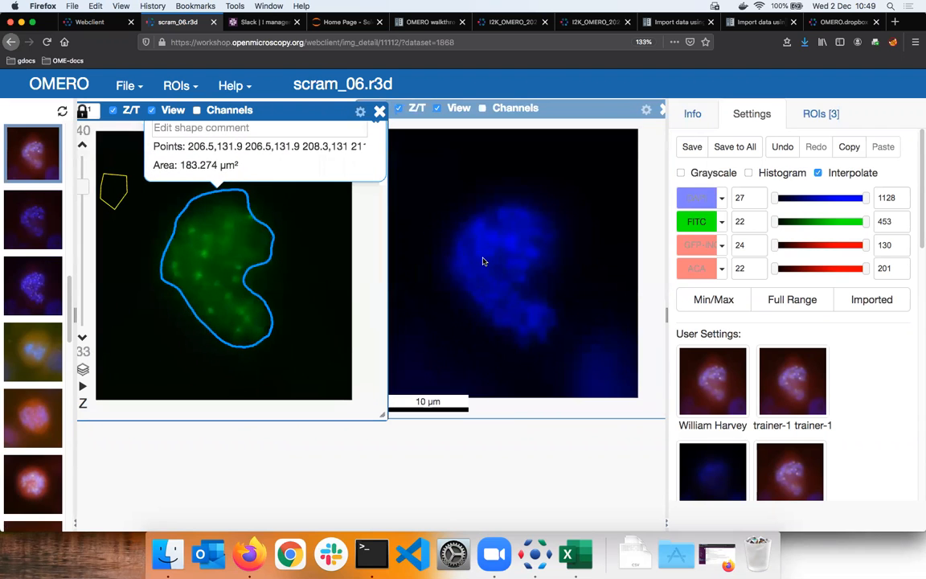
pyautogui.scroll(1, 498, 262)
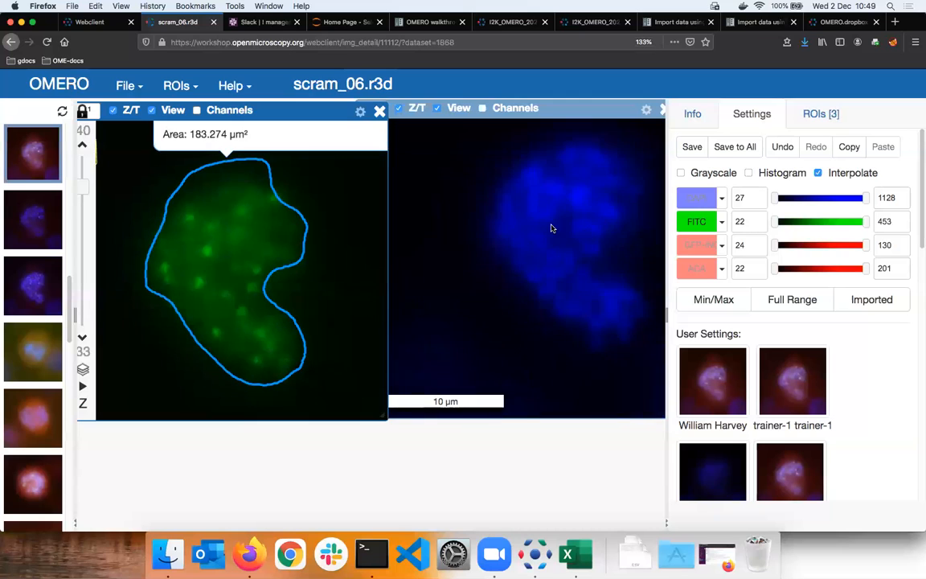
pyautogui.click(549, 234)
pyautogui.moveTo(550, 234); pyautogui.dragTo(506, 265)
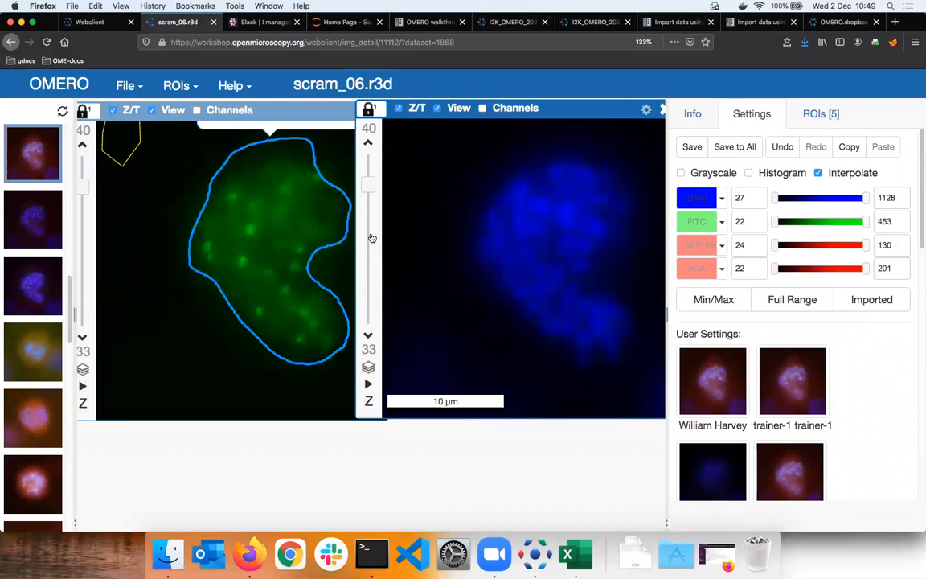
pyautogui.moveTo(368, 185); pyautogui.dragTo(368, 185)
pyautogui.moveTo(368, 185); pyautogui.dragTo(368, 289)
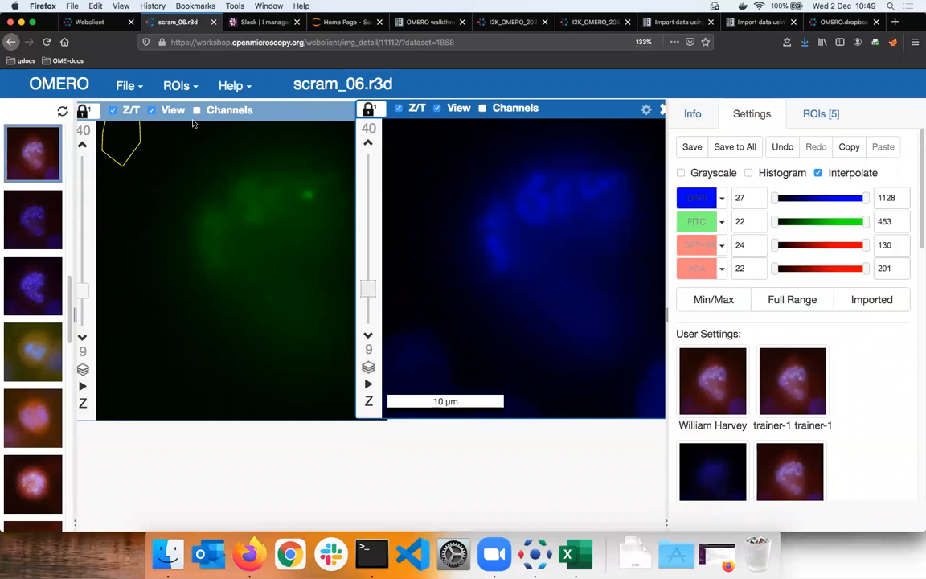
# - Return to the webclient, open 77917.svs [Series 1] from the svs dataset in the full viewer, and inspect the tissue's pale central area
pyautogui.click(23, 327)
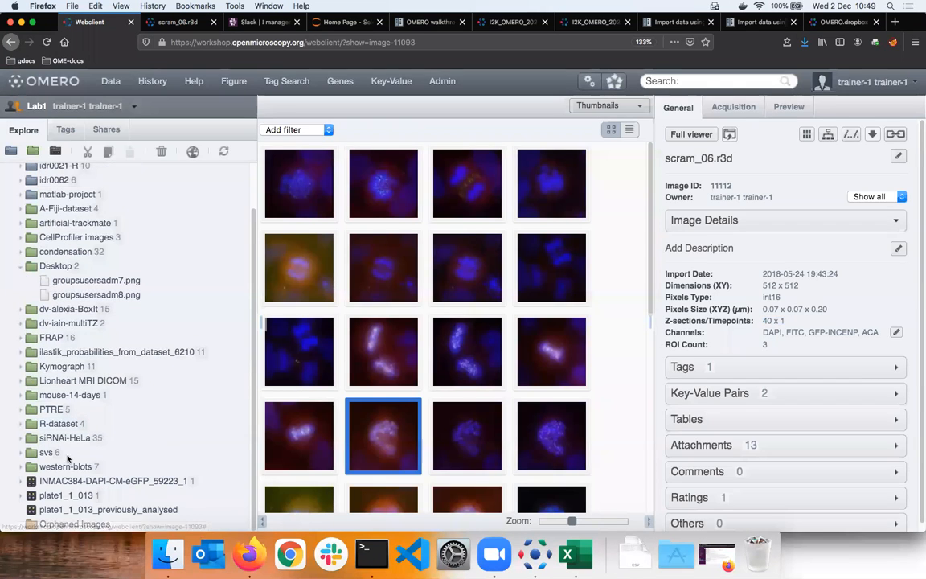
pyautogui.click(50, 452)
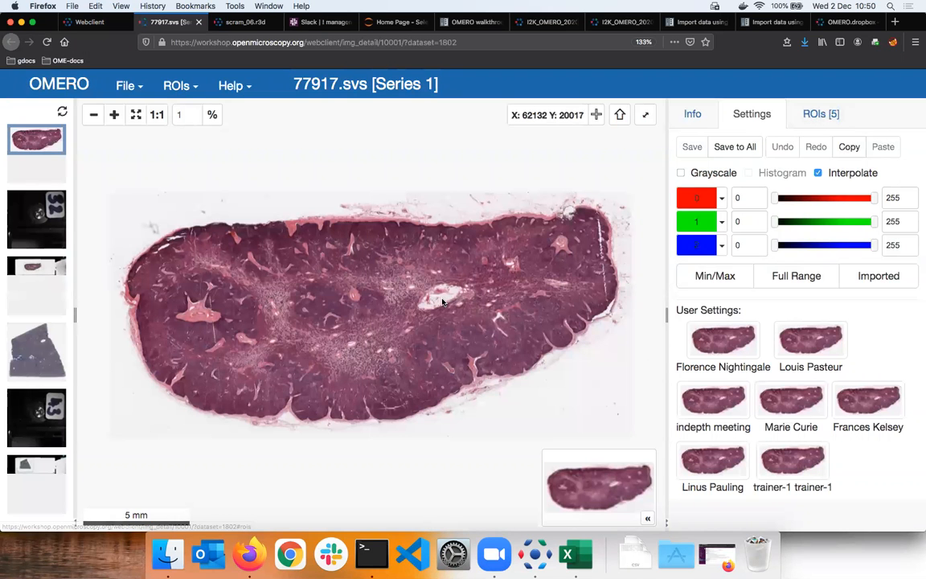
pyautogui.scroll(1, 442, 302)
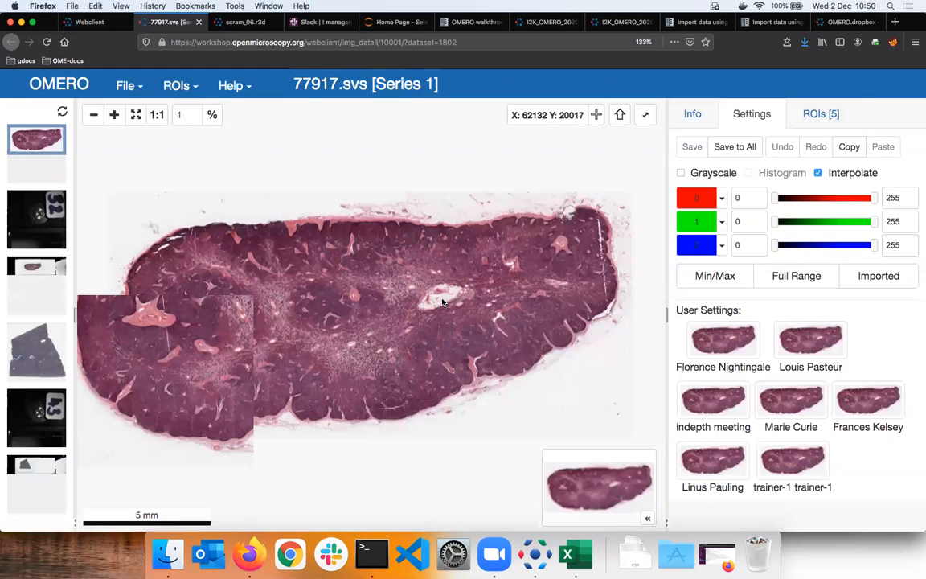
pyautogui.scroll(5, 442, 302)
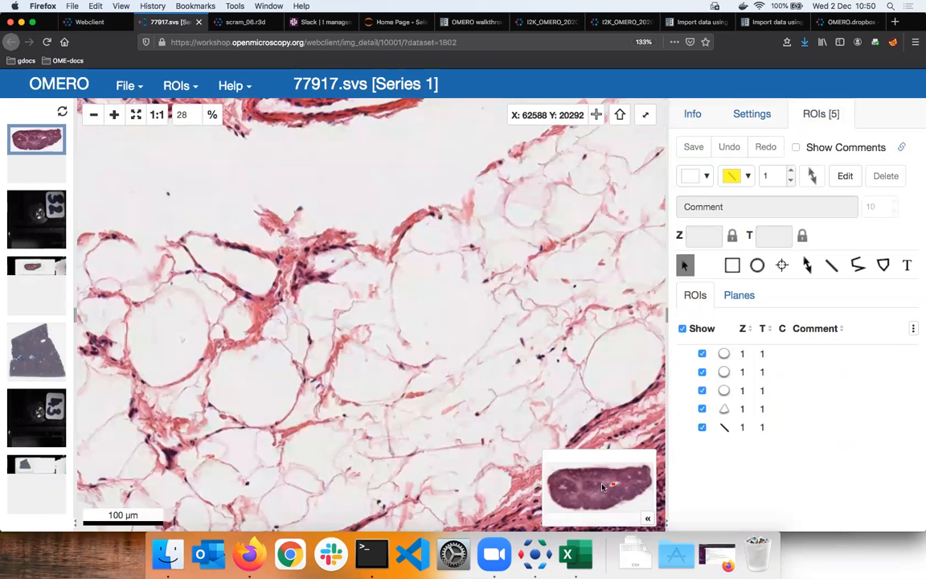
# - Locate the line ROI in the tissue image and examine it at several magnifications
pyautogui.click(746, 428)
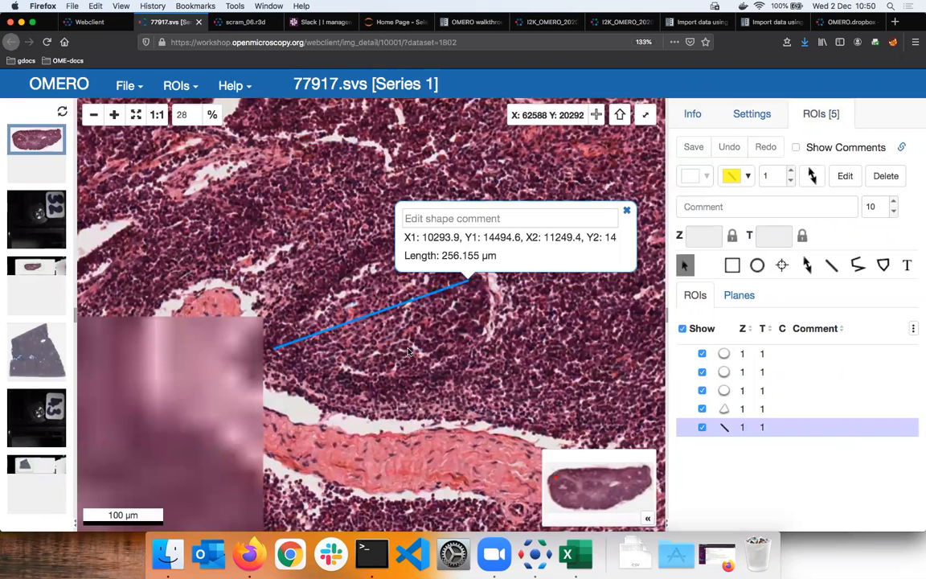
pyautogui.scroll(-2, 408, 351)
pyautogui.scroll(-1, 368, 308)
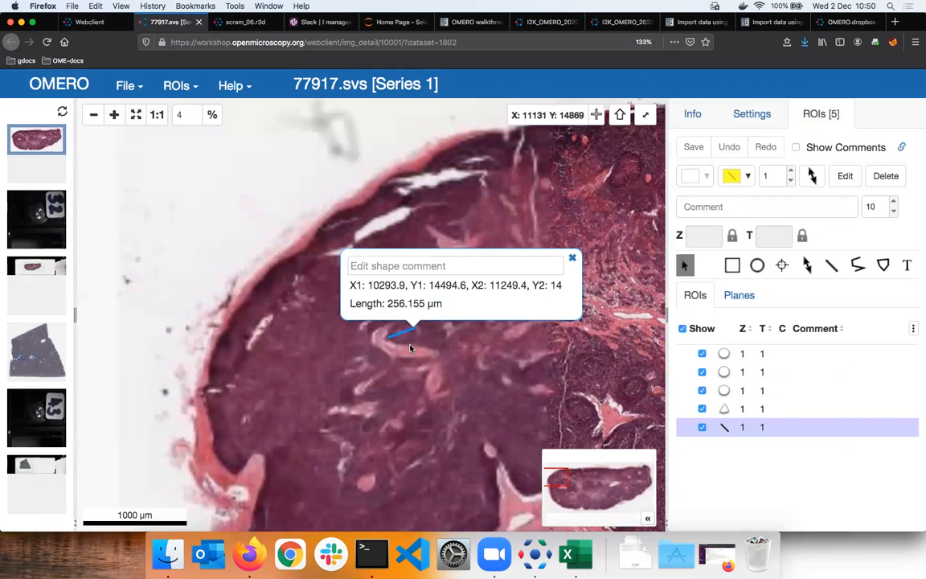
pyautogui.doubleClick(769, 393)
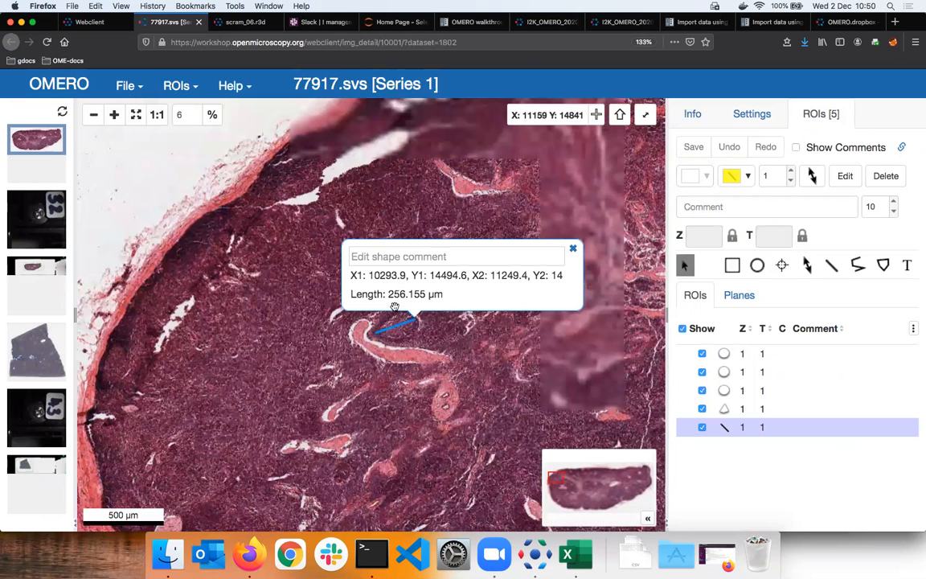
pyautogui.scroll(3, 395, 306)
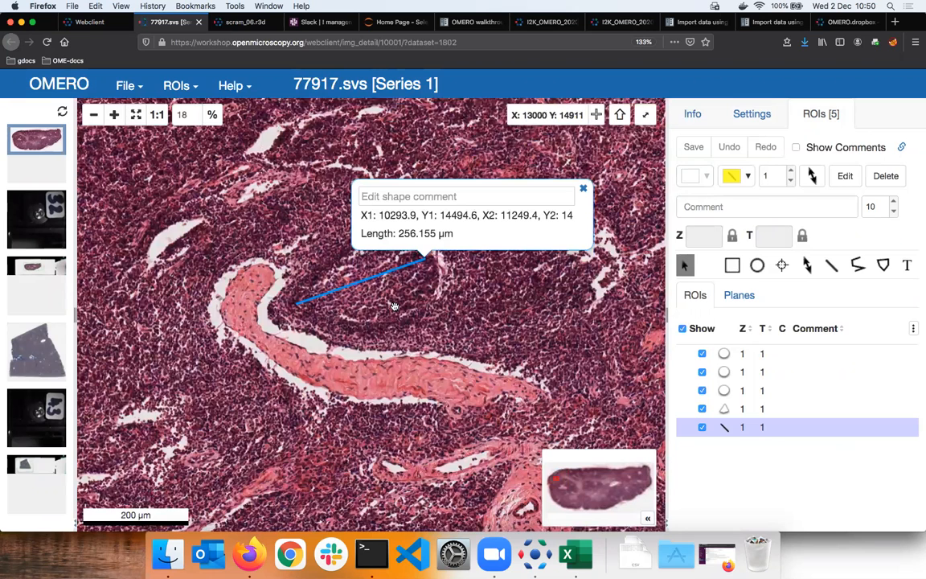